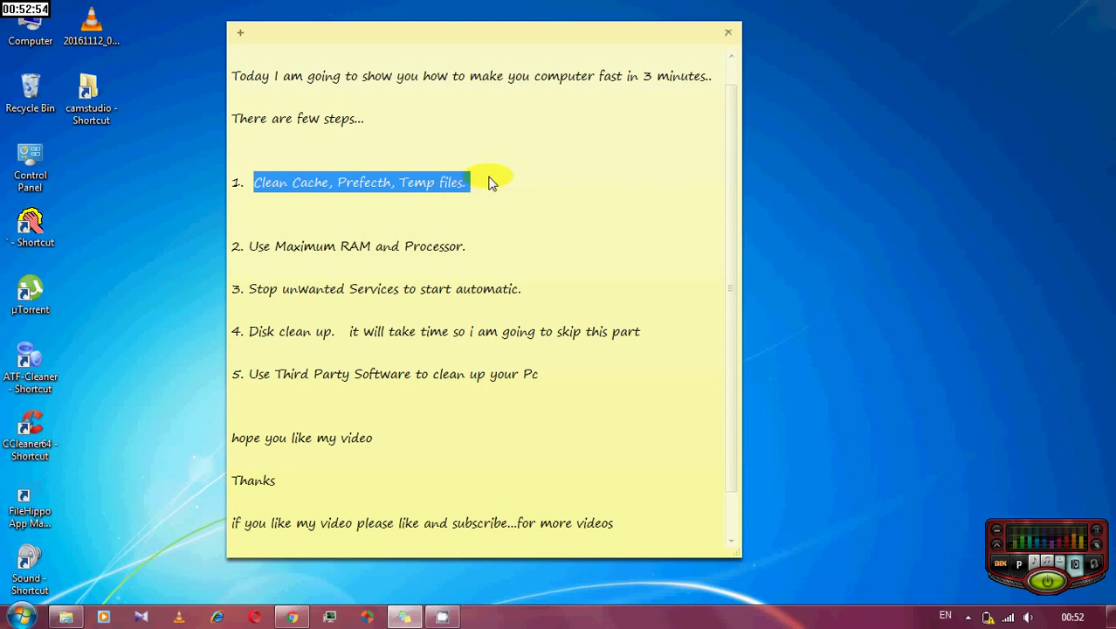
- Open the Windows Temp folder by running temp from the Run dialog
key("super")
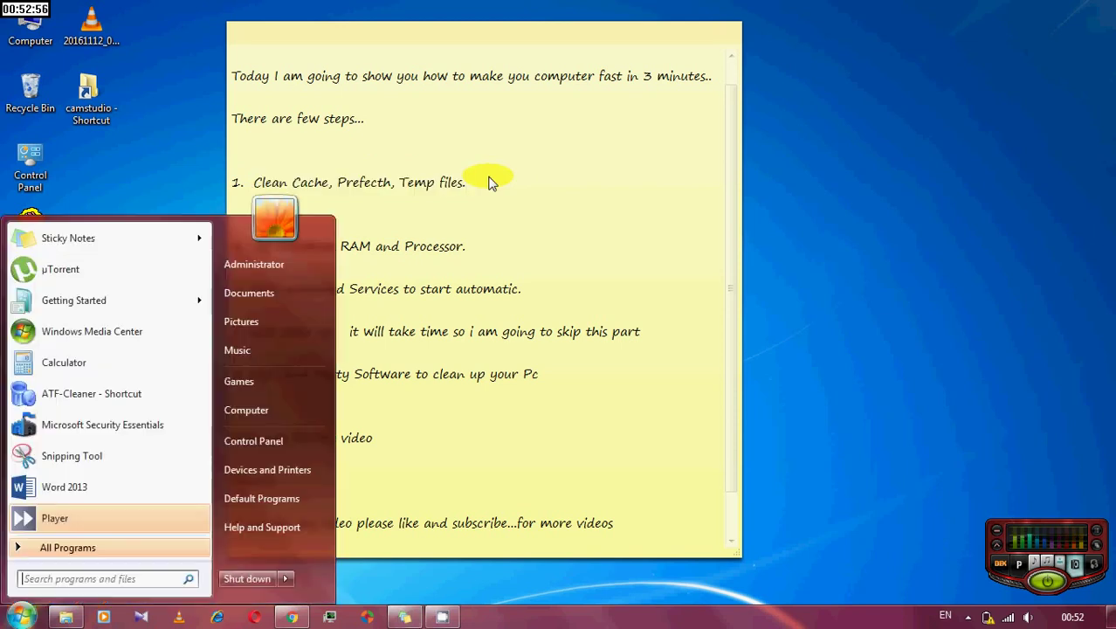
left_click(52, 579)
type("r")
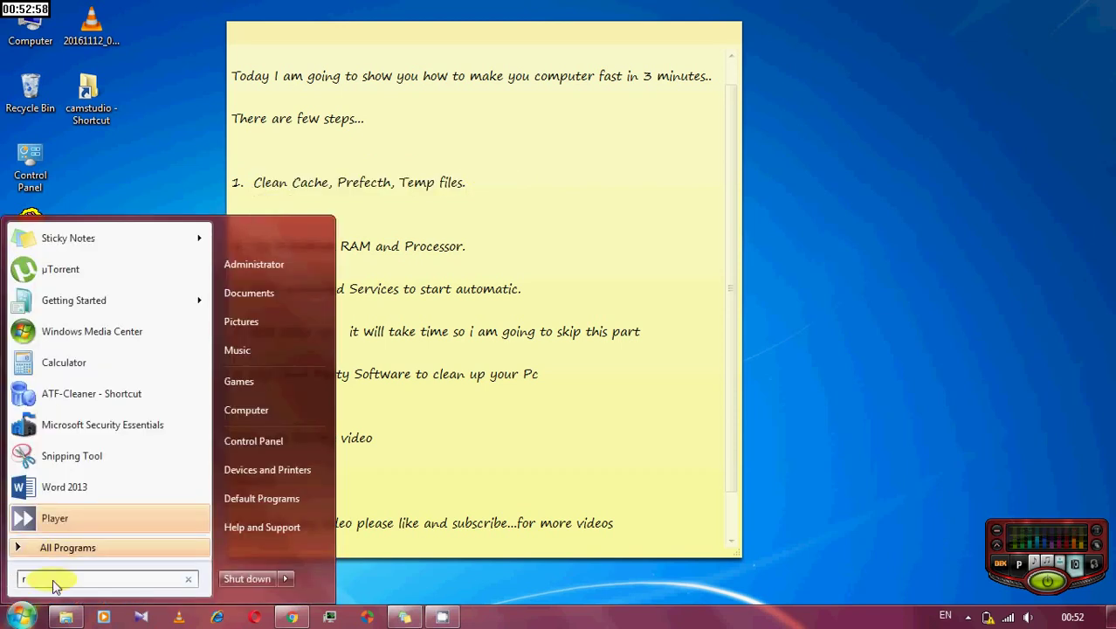
type("un")
key("Return")
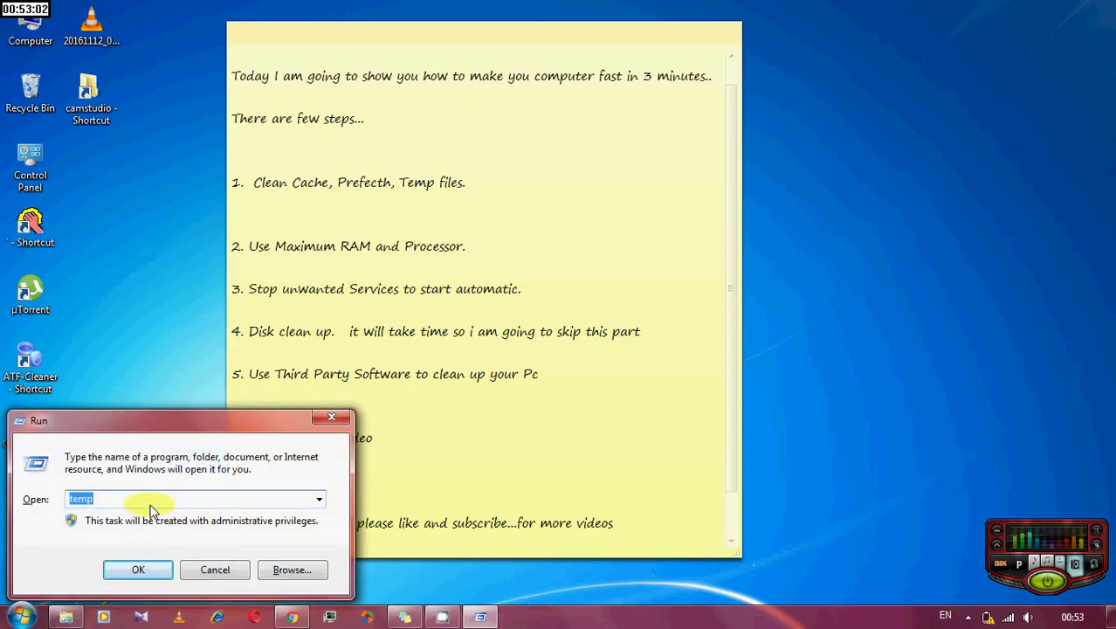
key("Return")
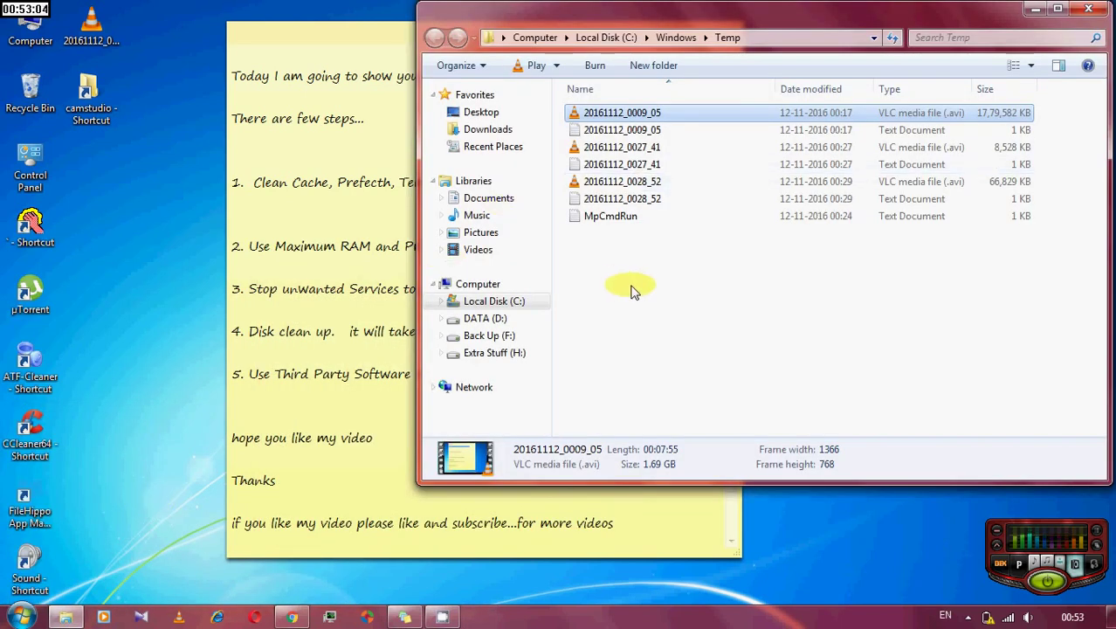
- Delete all files in the Windows Temp folder and close its window
key("ctrl+a")
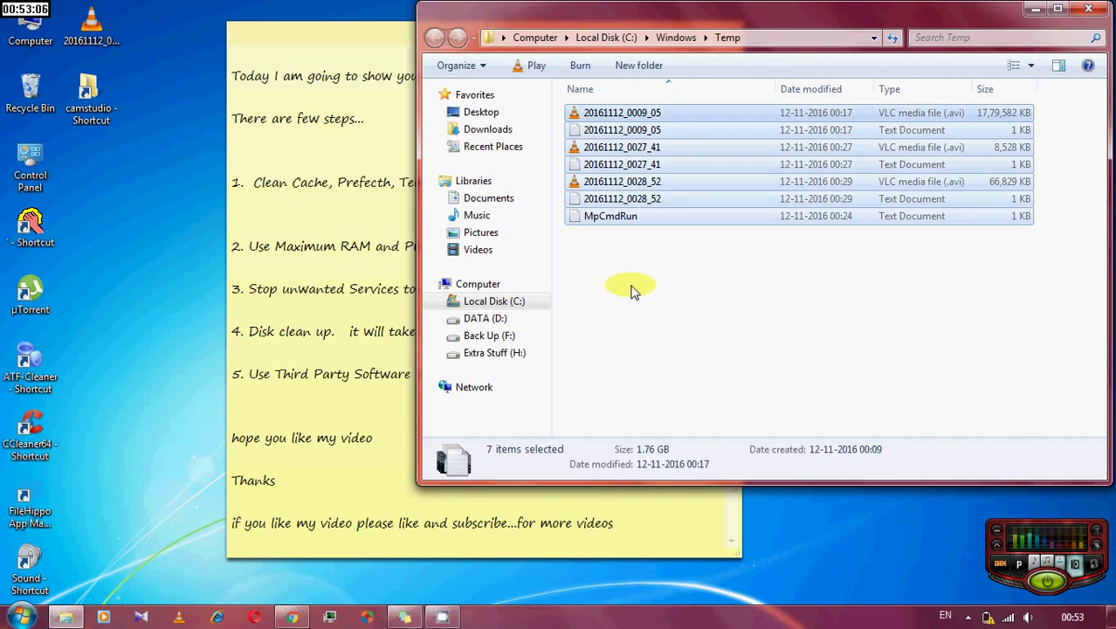
left_click(663, 130)
right_click(662, 129)
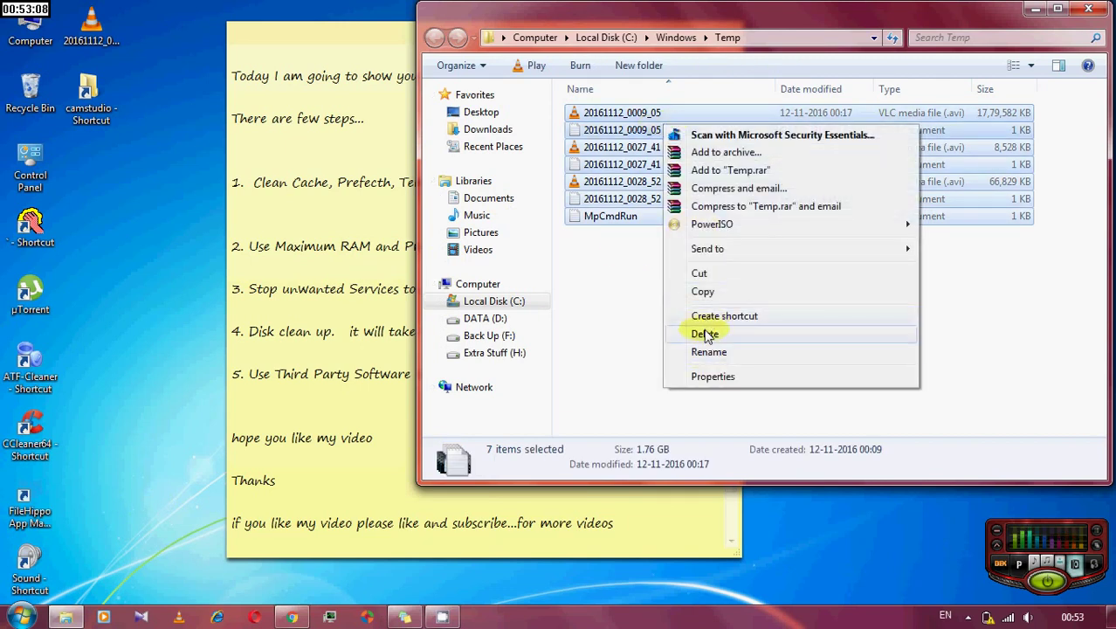
left_click(706, 332)
left_click(678, 319)
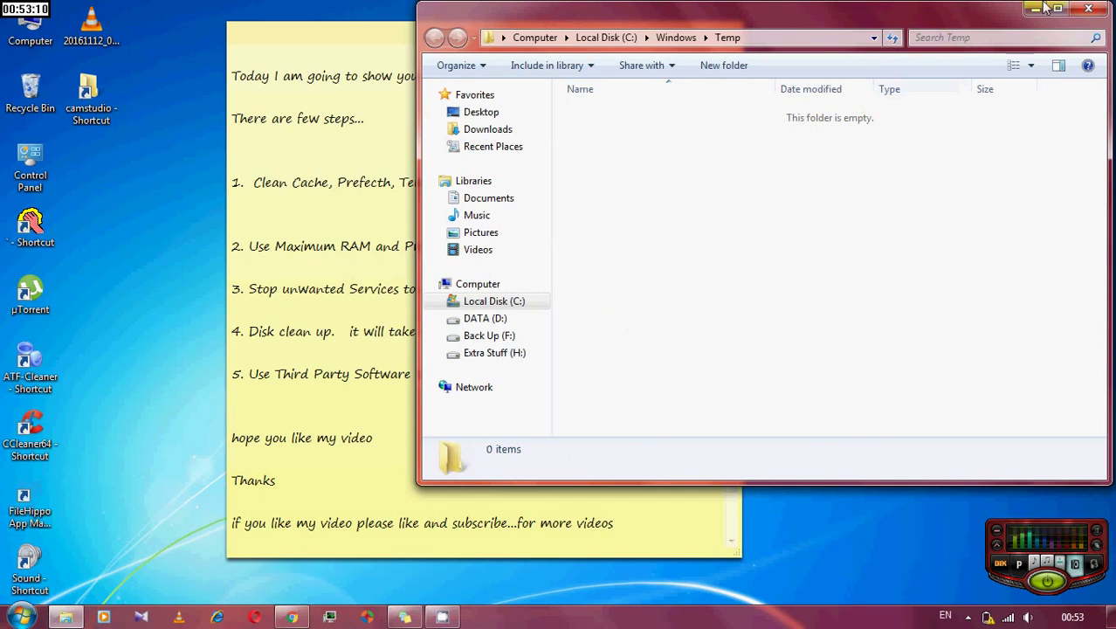
left_click(1106, 11)
- Run prefetch to open the Windows Prefetch folder and move all its files to the Recycle Bin
key("super+r")
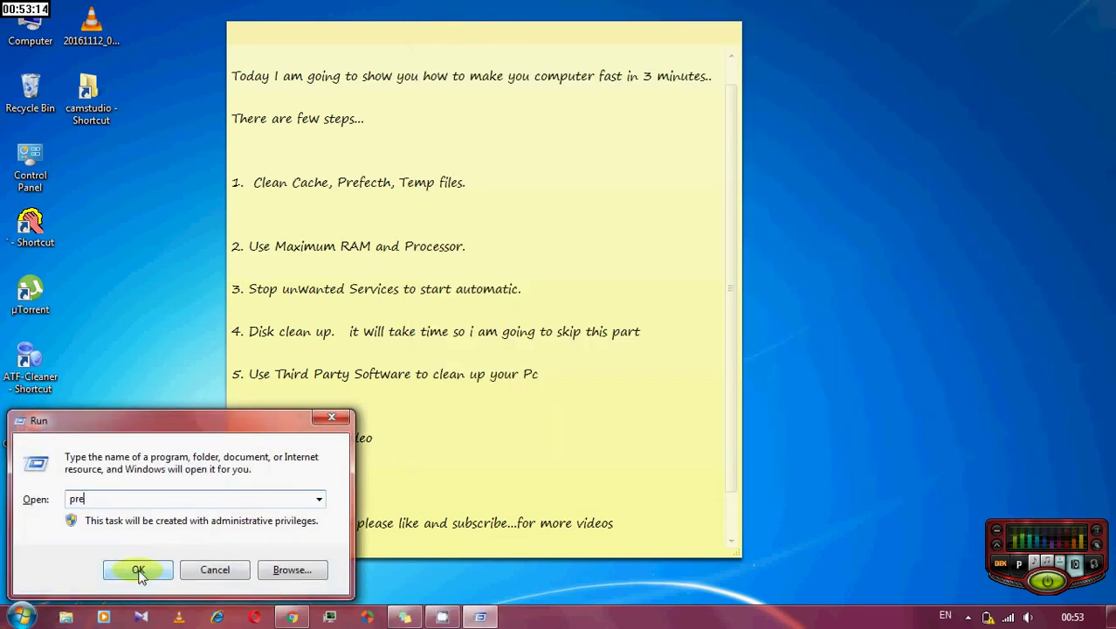
left_click(138, 568)
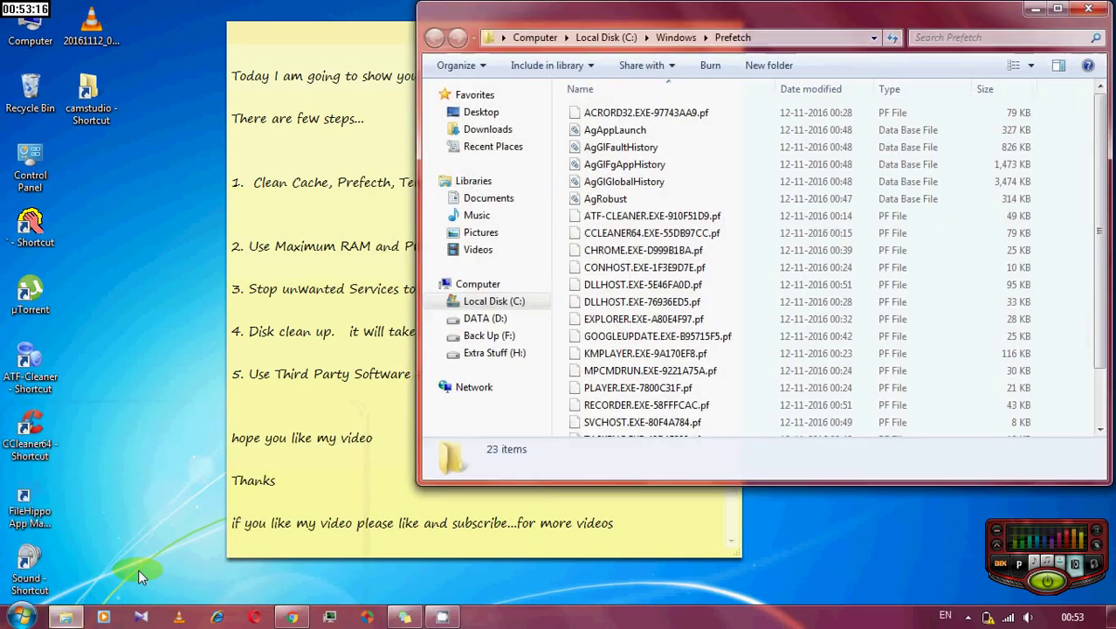
key("ctrl+a")
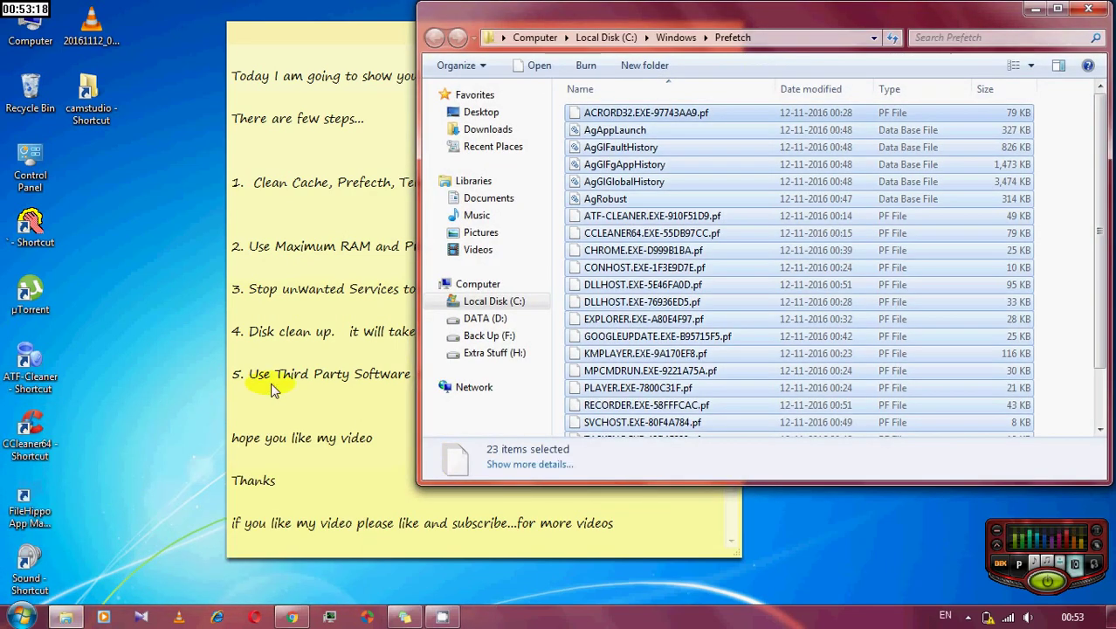
right_click(737, 145)
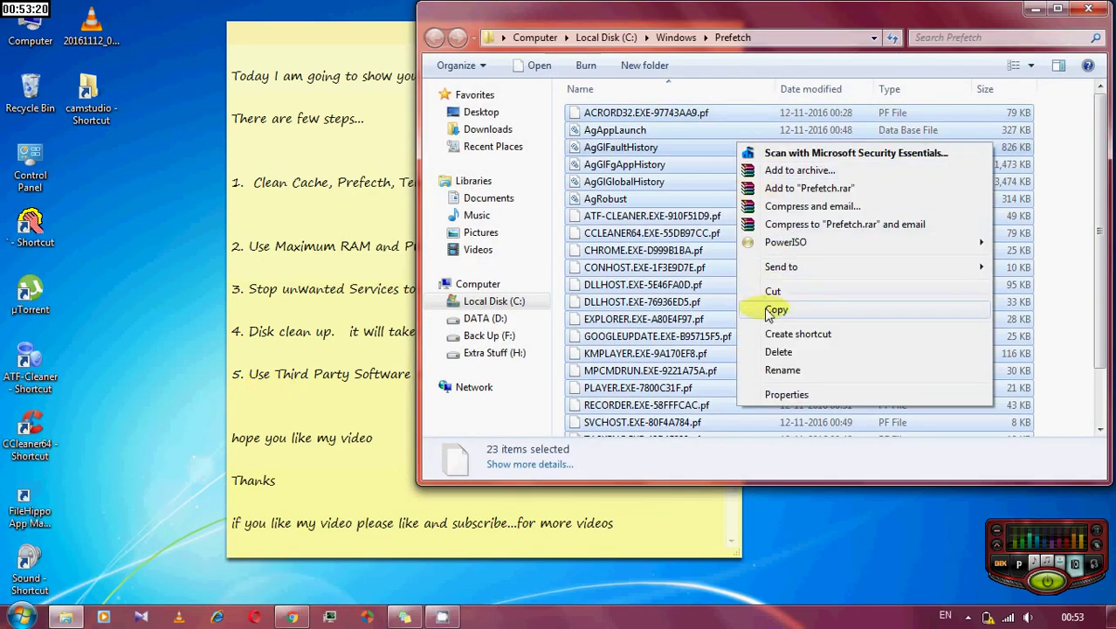
left_click(778, 352)
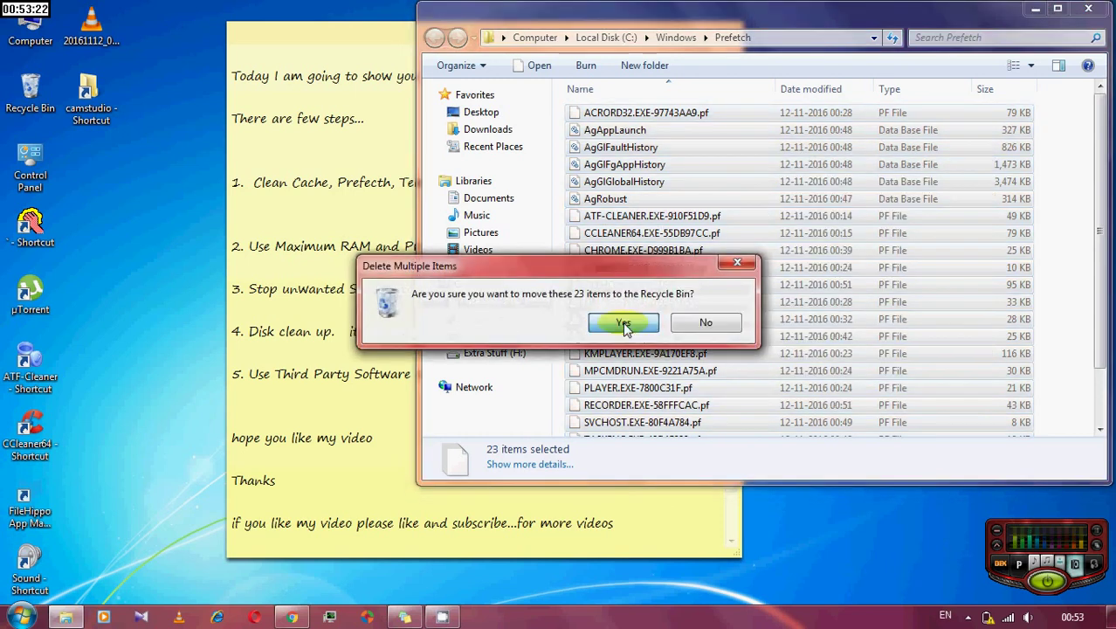
left_click(400, 323)
left_click(1088, 9)
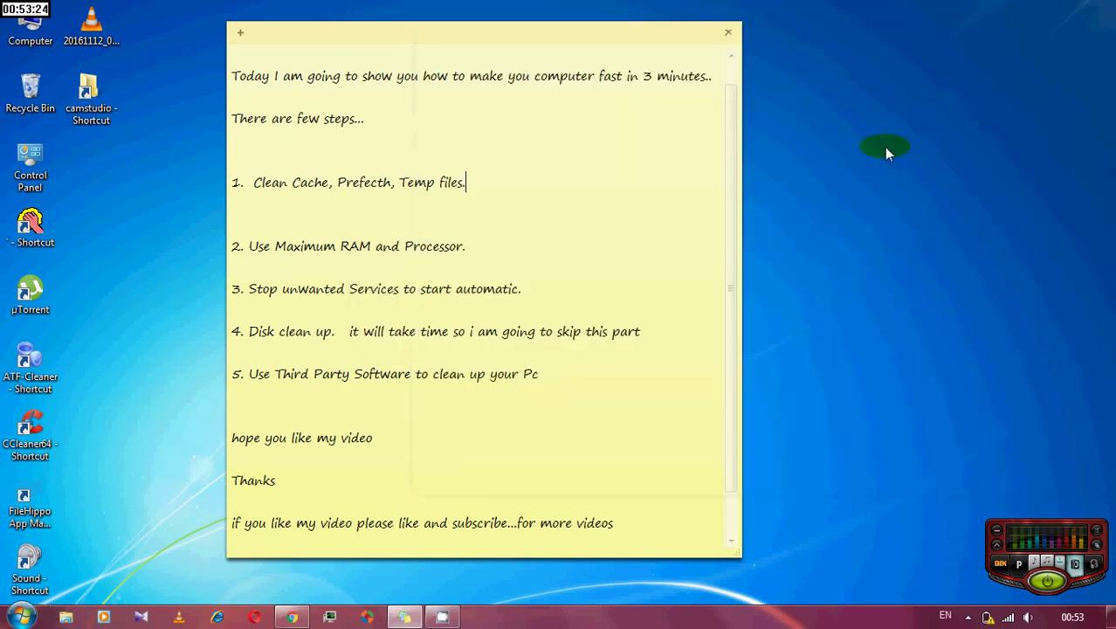
- Open the user profile's temporary files folder by running %temp%
key("super+r")
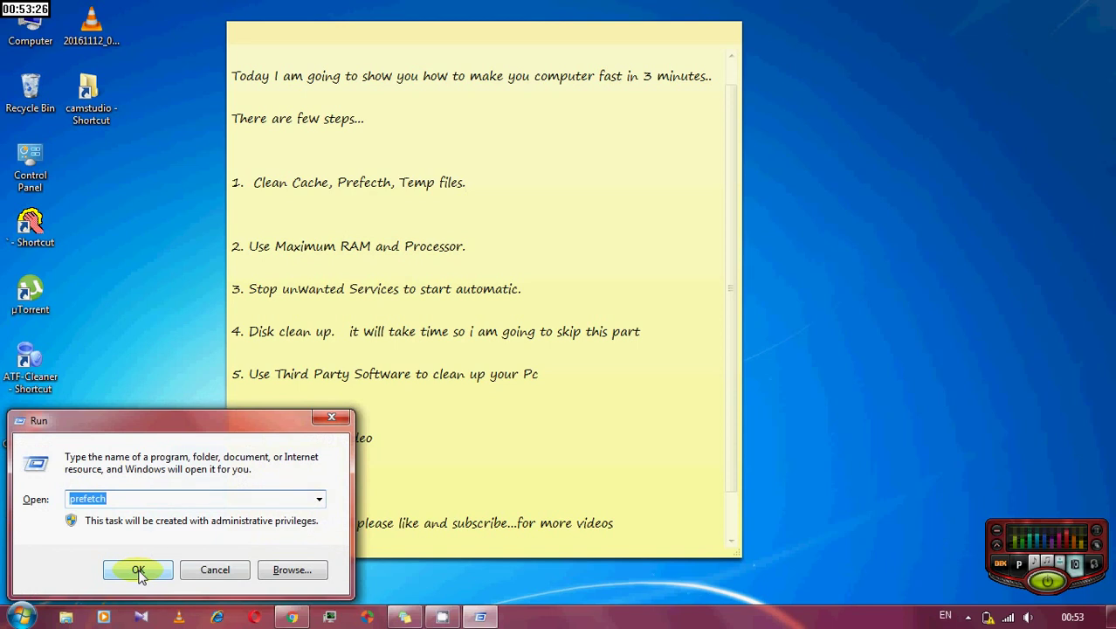
key("BackSpace")
key("BackSpace")
key("BackSpace")
key("BackSpace")
key("BackSpace")
key("BackSpace")
key("BackSpace")
key("BackSpace")
type("tem")
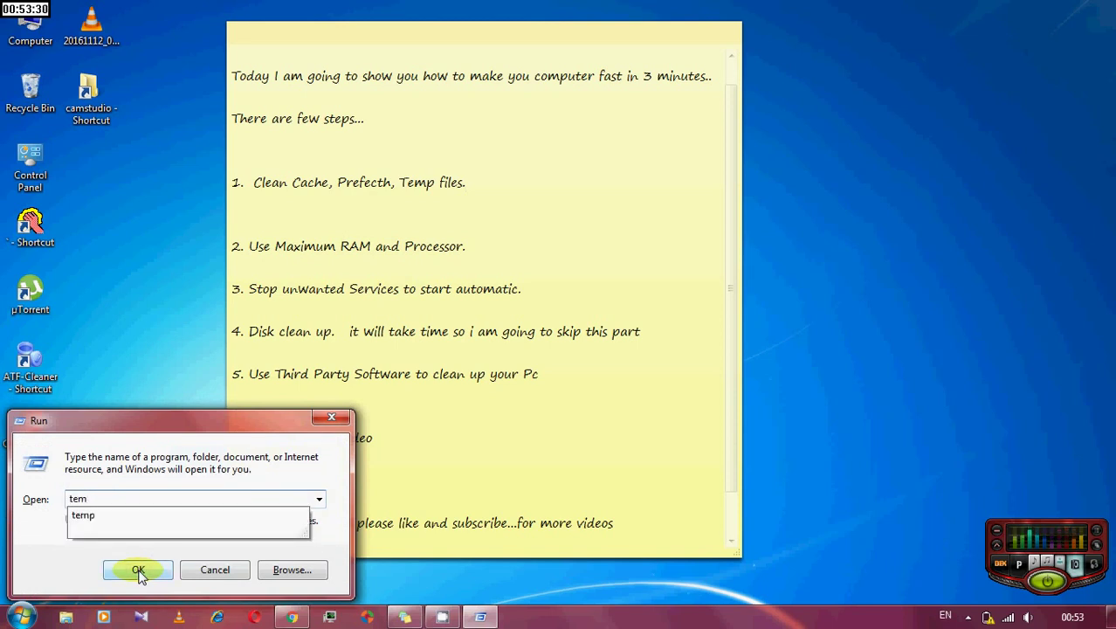
type("p%")
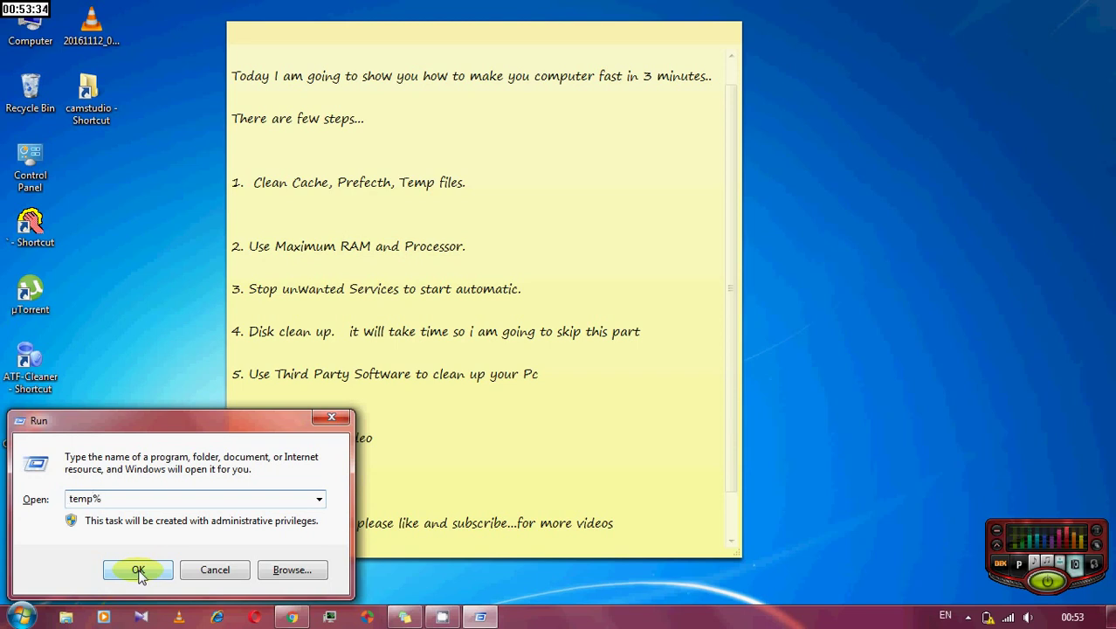
left_click(138, 569)
- Delete everything in the user's Temp folder, skipping all files in use, and close the folder
key("ctrl+a")
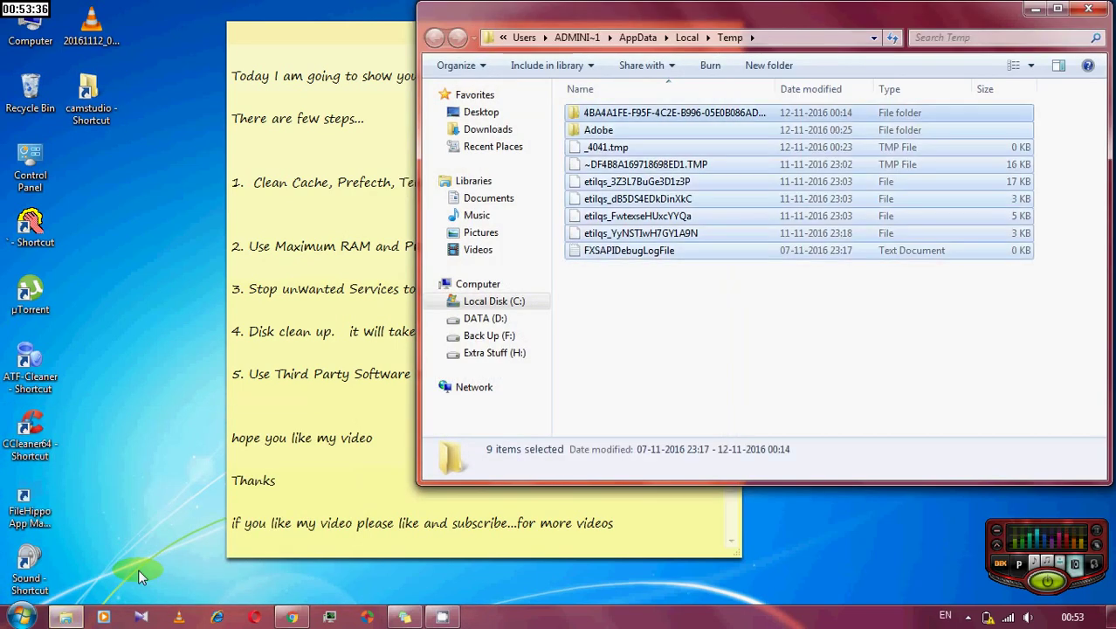
right_click(660, 161)
left_click(701, 392)
left_click(738, 319)
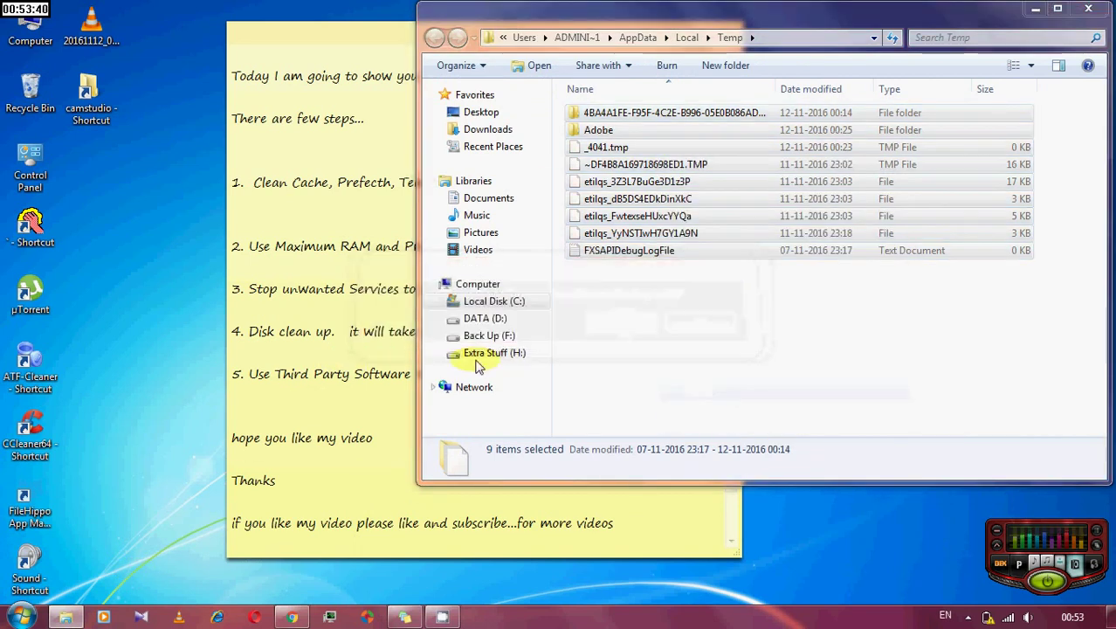
left_click(524, 410)
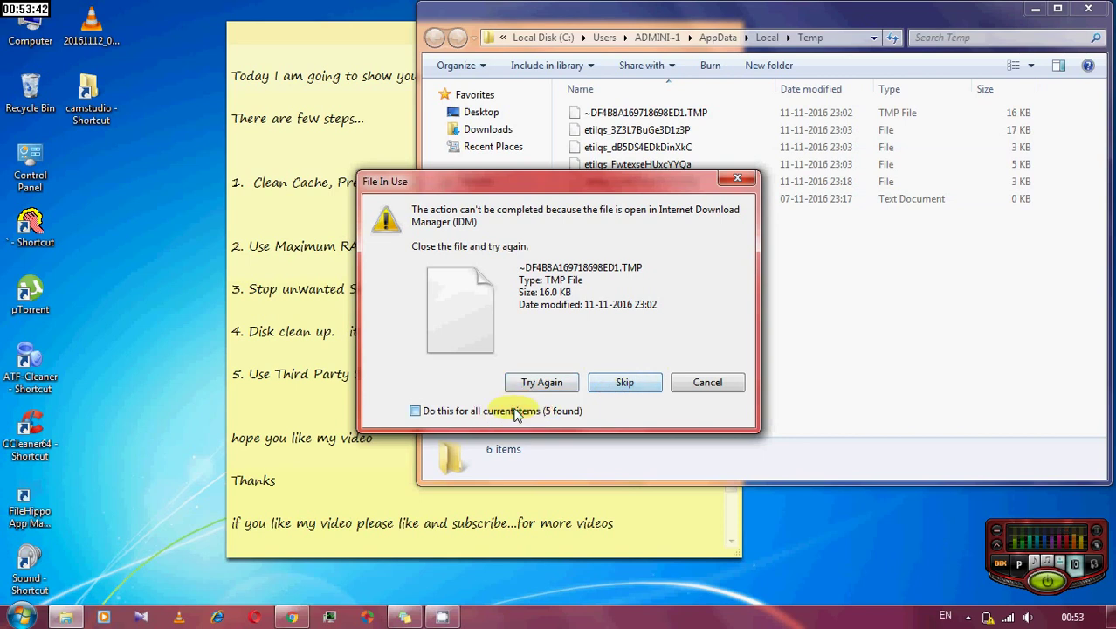
left_click(625, 383)
left_click(1088, 9)
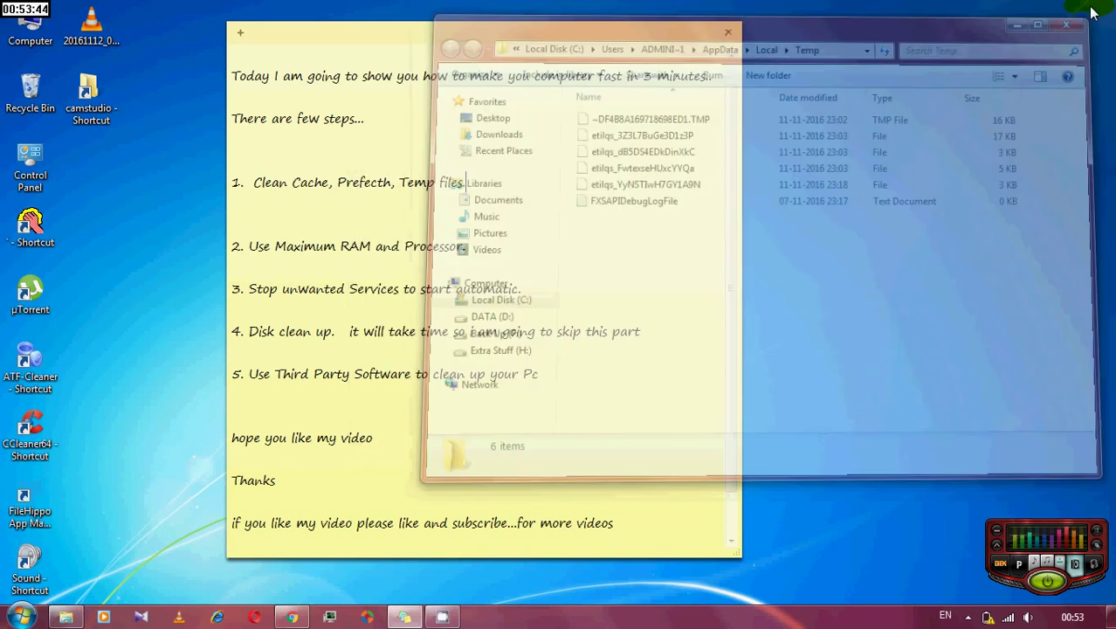
- Empty the Recycle Bin, permanently deleting its contents
left_click(32, 92)
right_click(35, 87)
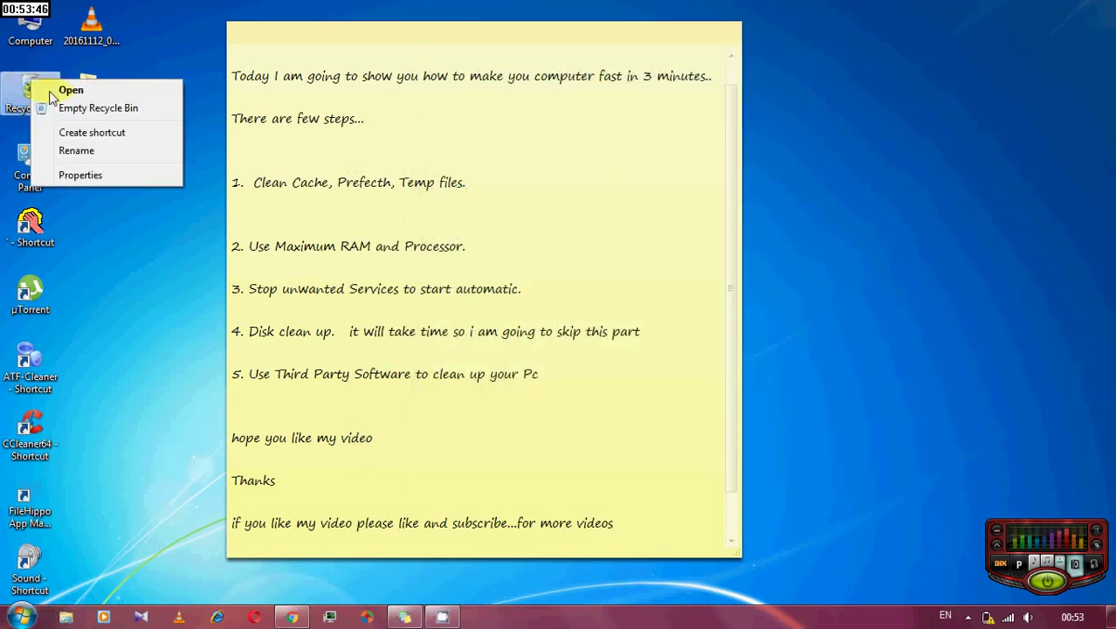
left_click(98, 108)
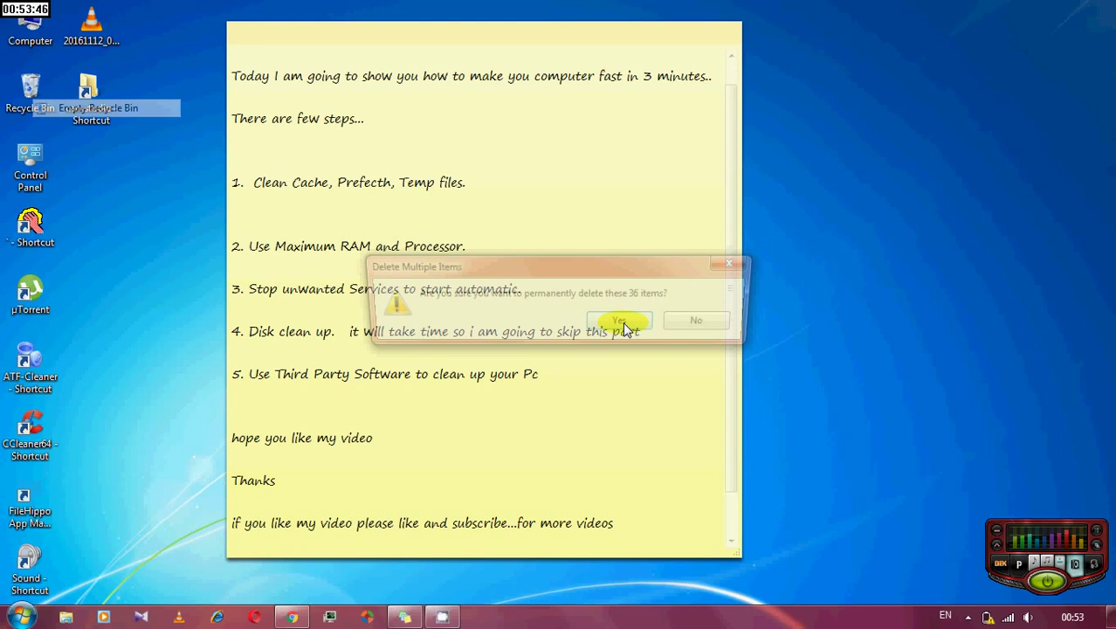
left_click(626, 328)
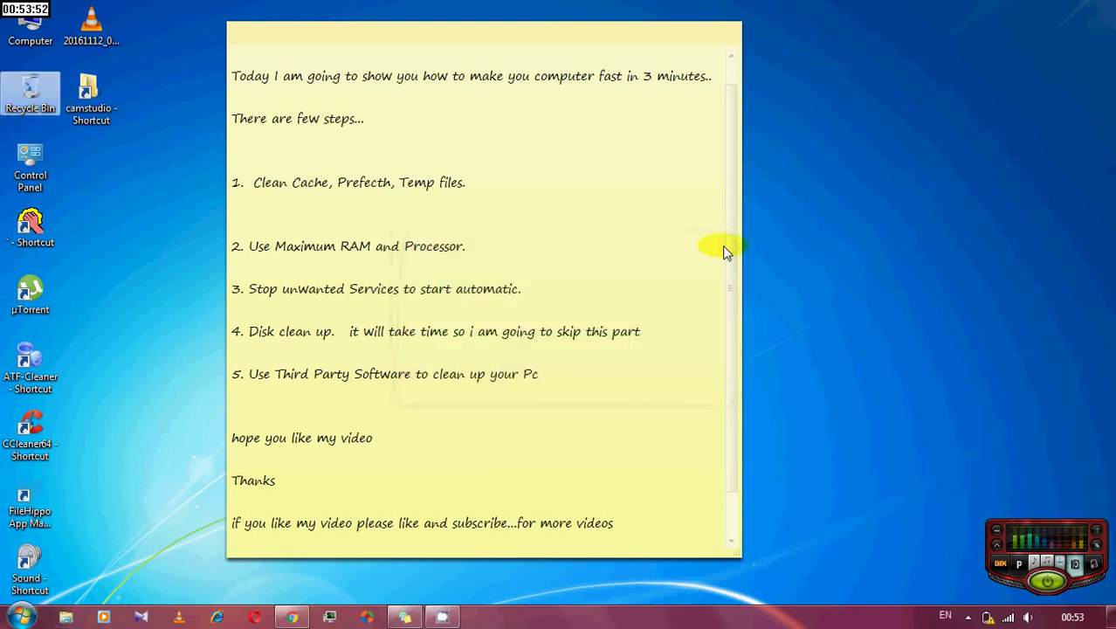
double_click(275, 248)
left_click_drag(480, 254, 265, 249)
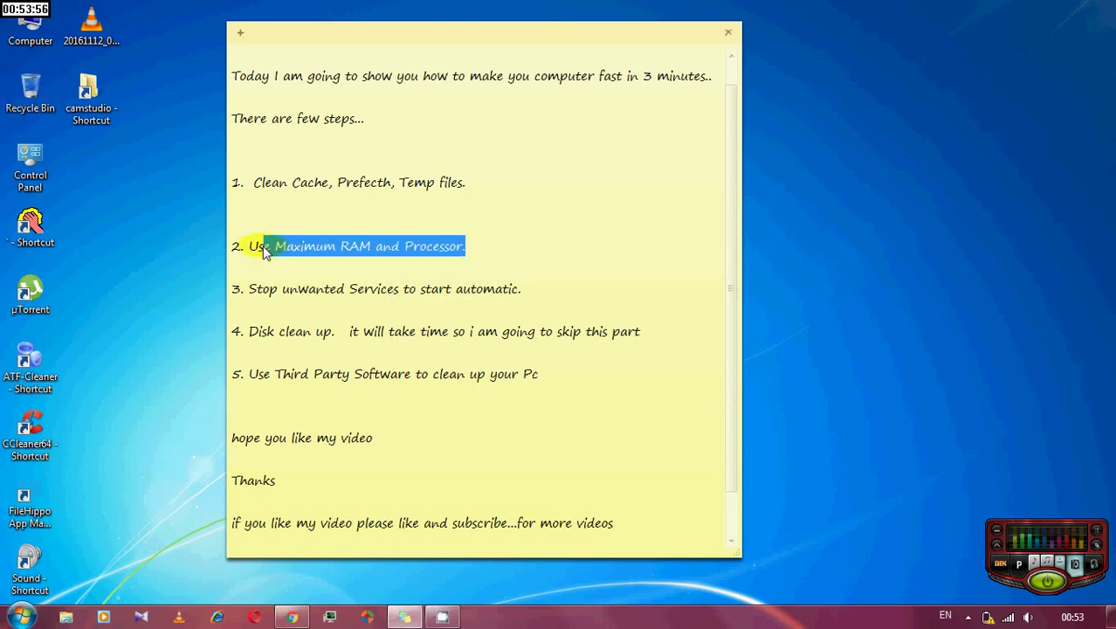
left_click_drag(250, 290, 535, 291)
left_click(534, 291)
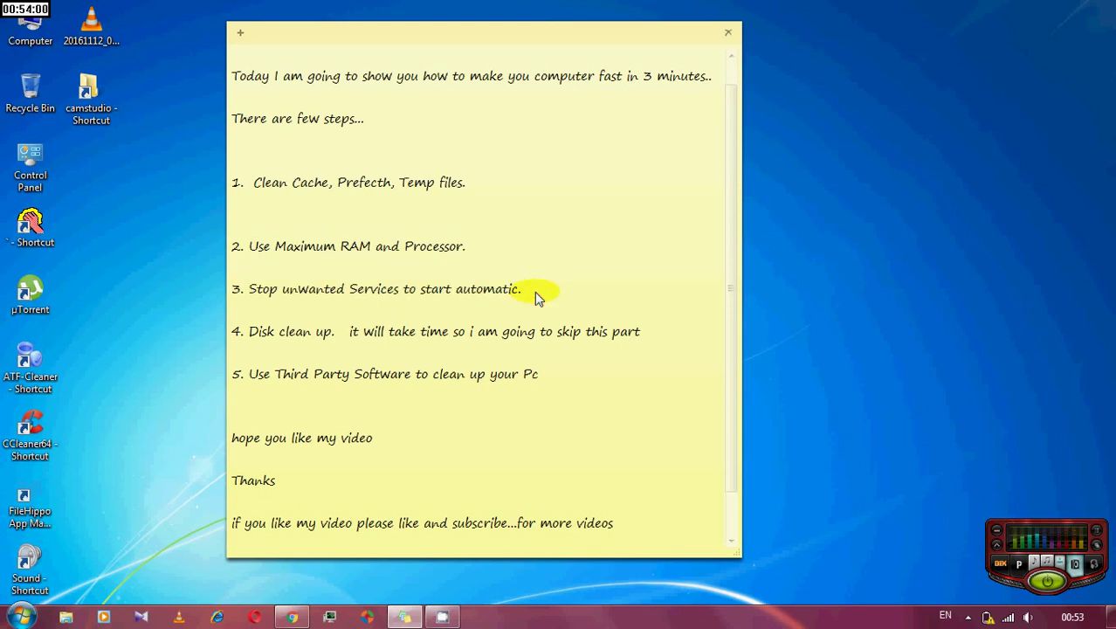
- Open System Configuration with msconfig and set the number of processors to 2 in the advanced boot options
key("super+r")
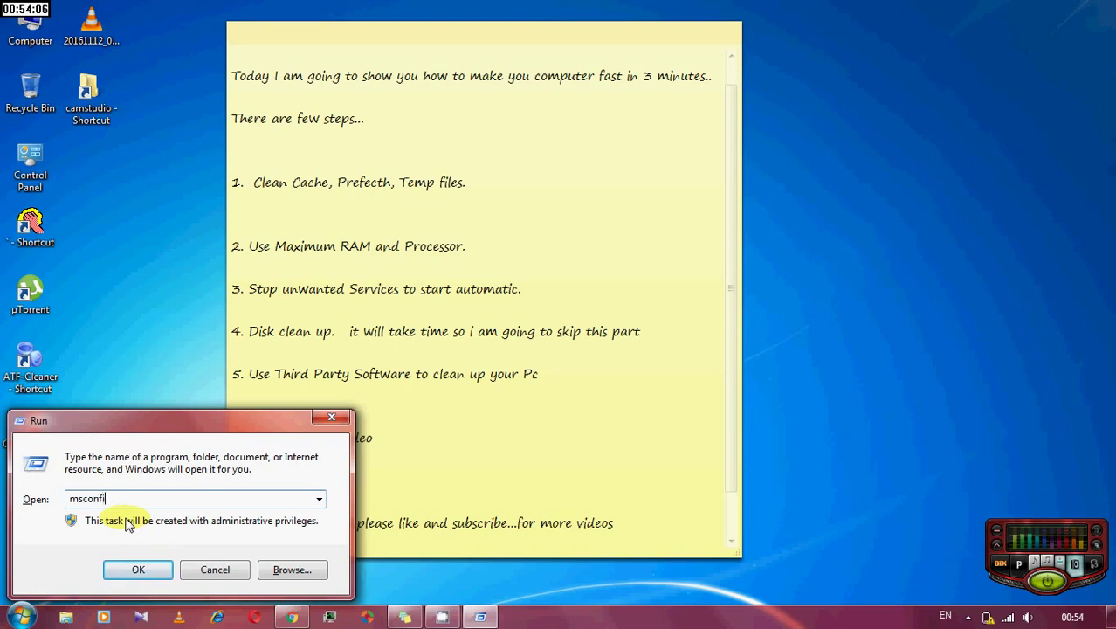
key("Return")
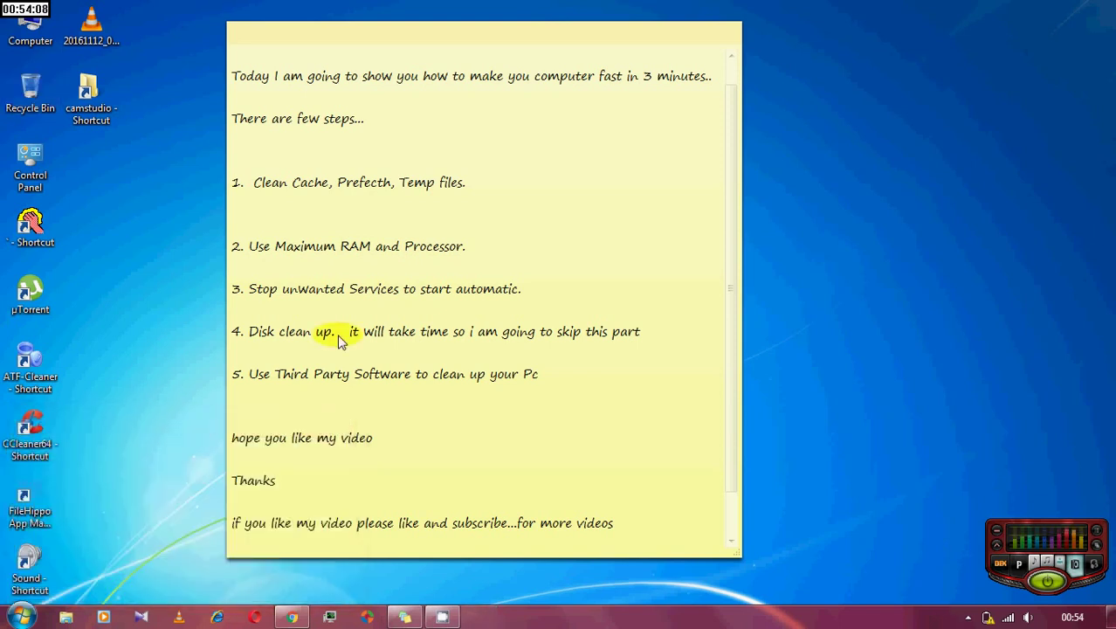
left_click(395, 181)
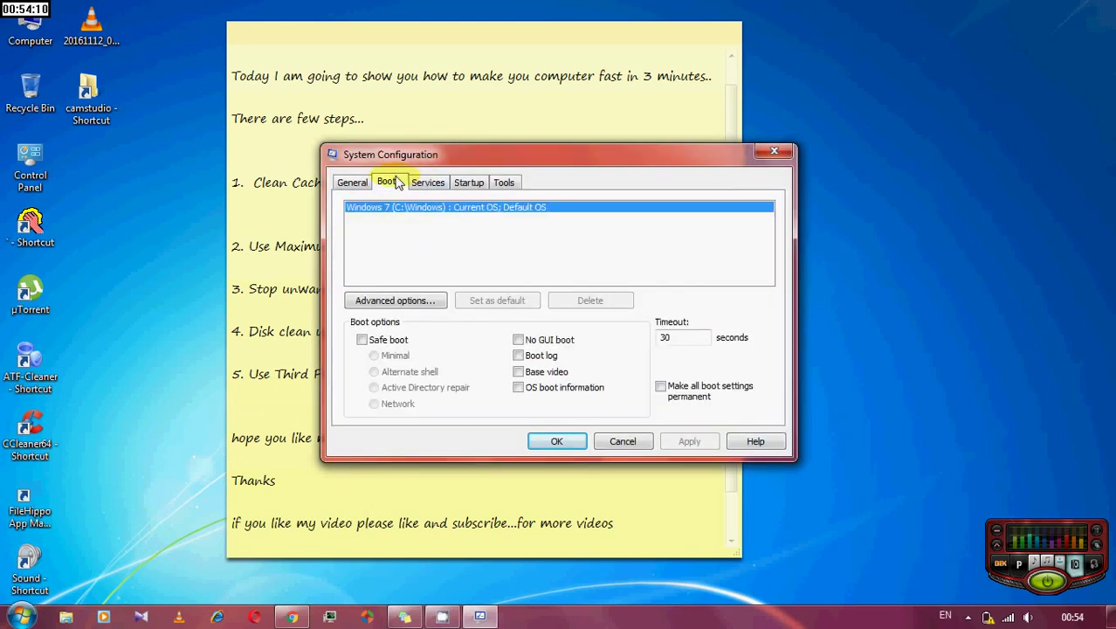
left_click(424, 302)
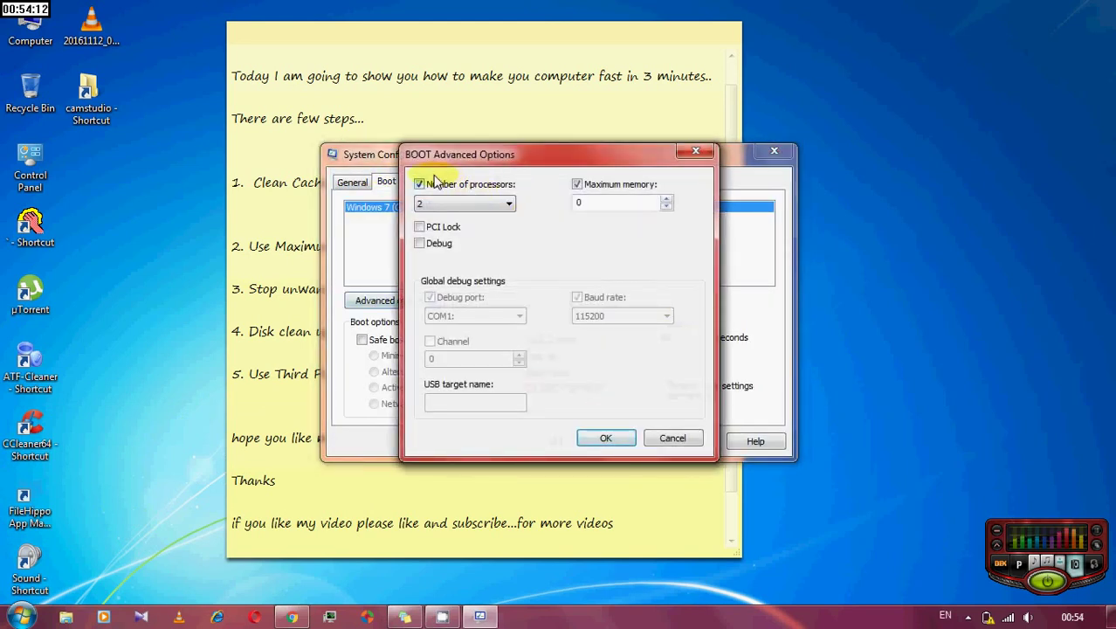
left_click(450, 204)
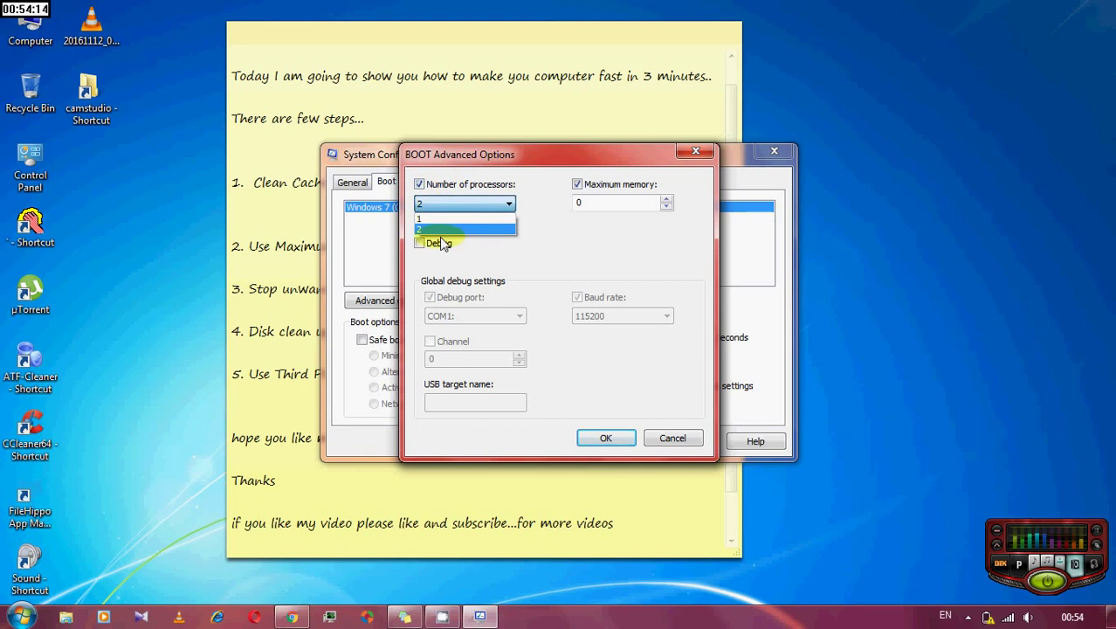
left_click(443, 230)
left_click(609, 192)
left_click(611, 435)
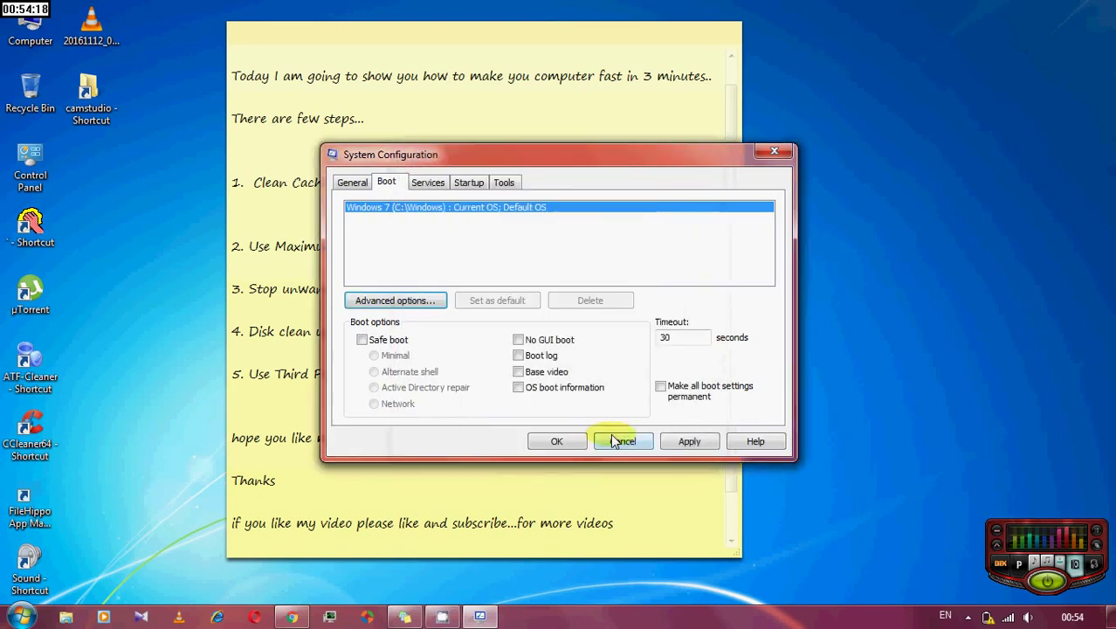
- Check the startup items, hide all Microsoft services in the services list, and apply the System Configuration changes
left_click(471, 185)
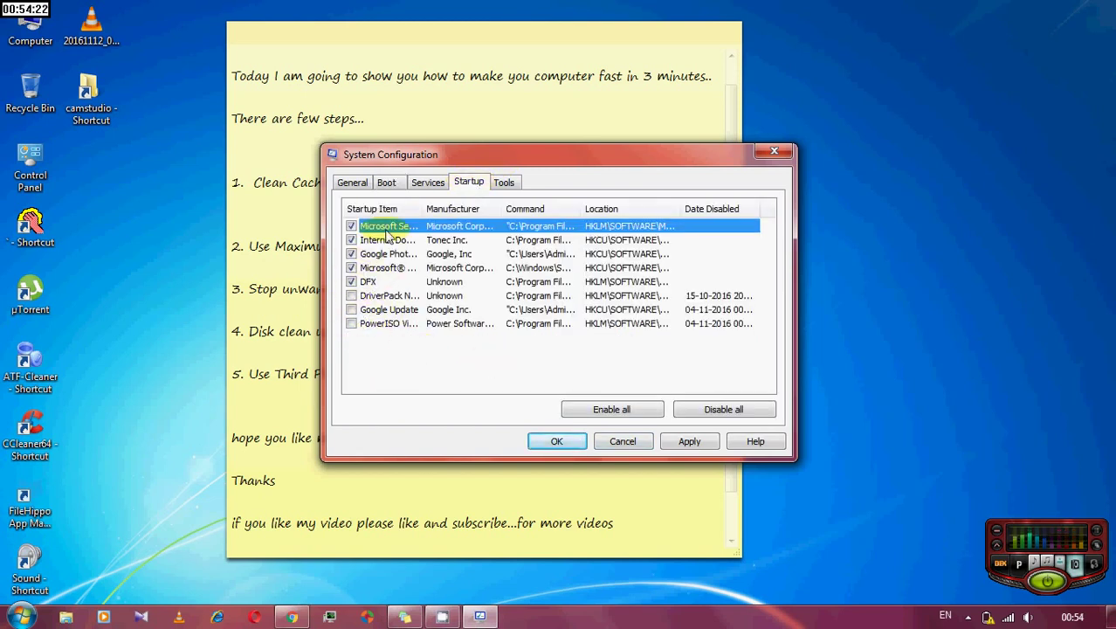
left_click(429, 182)
left_click(349, 412)
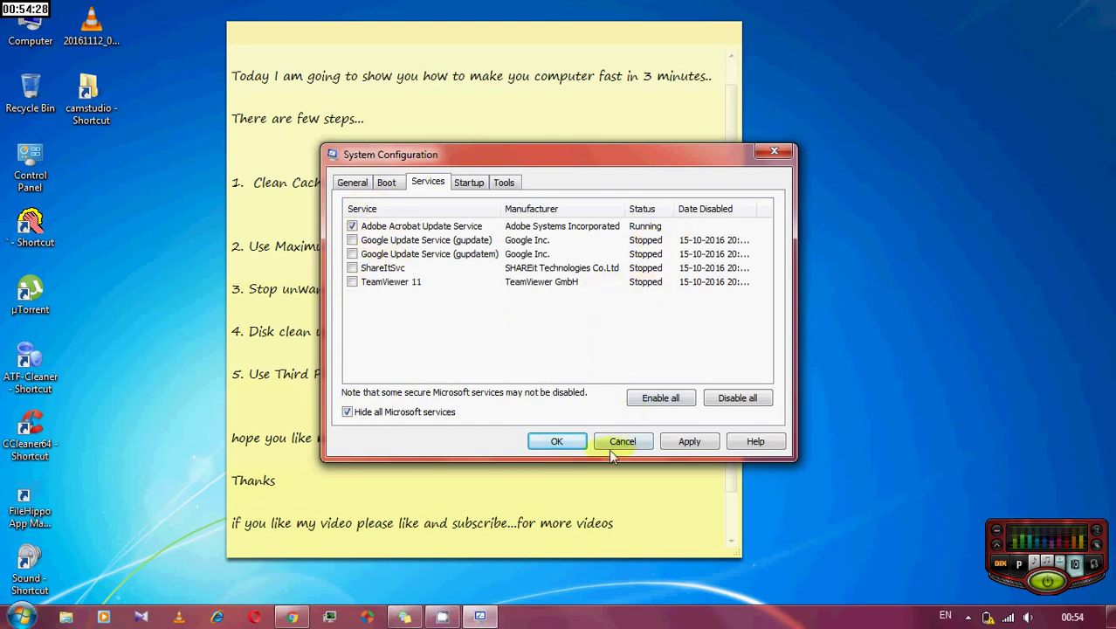
left_click(687, 444)
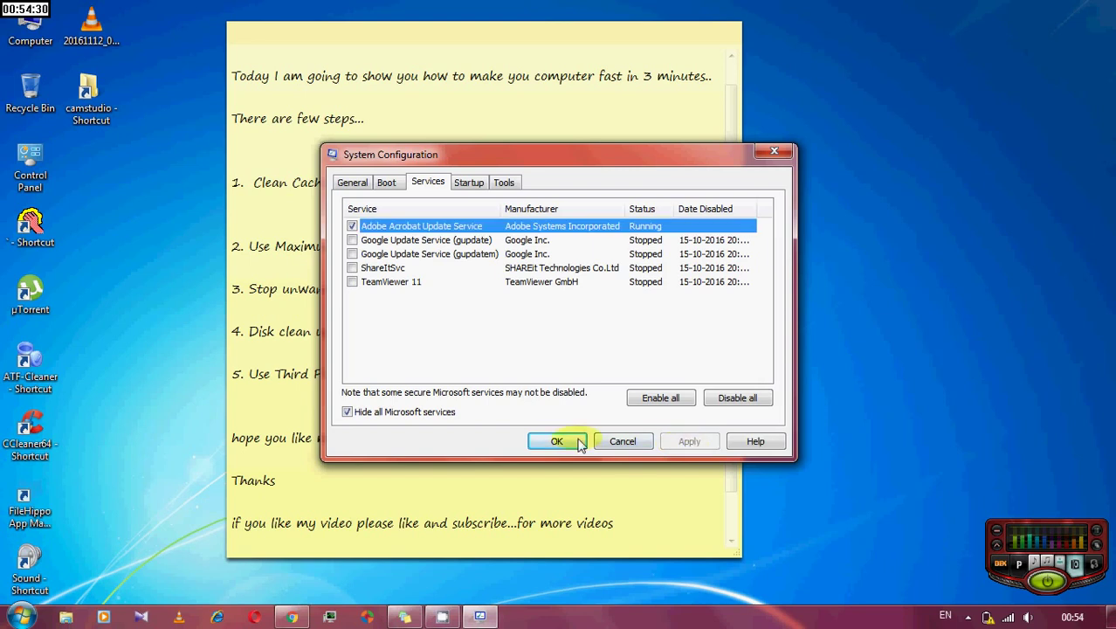
left_click(557, 442)
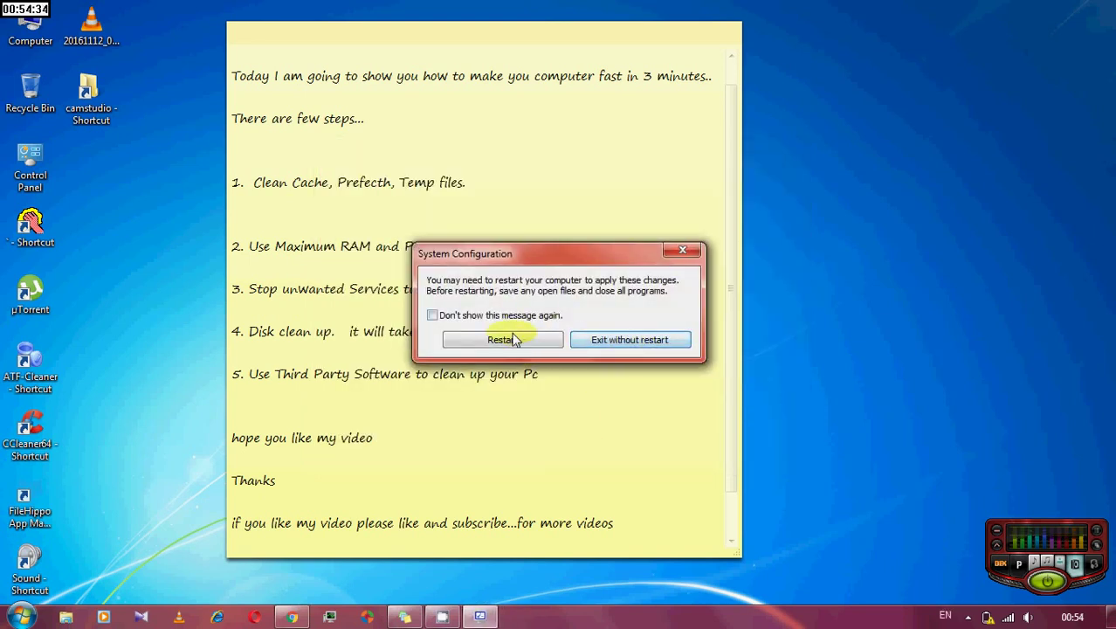
- Exit System Configuration without restarting the computer and return to the disk clean-up entry in the note
left_click(646, 341)
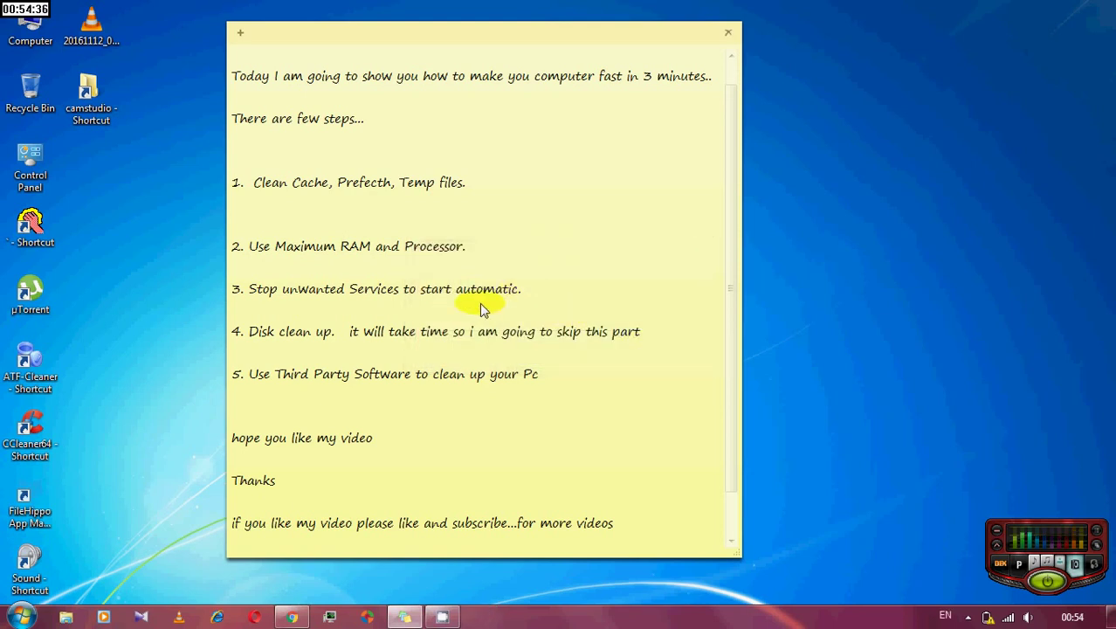
left_click(325, 333)
left_click_drag(252, 333, 335, 333)
left_click(335, 332)
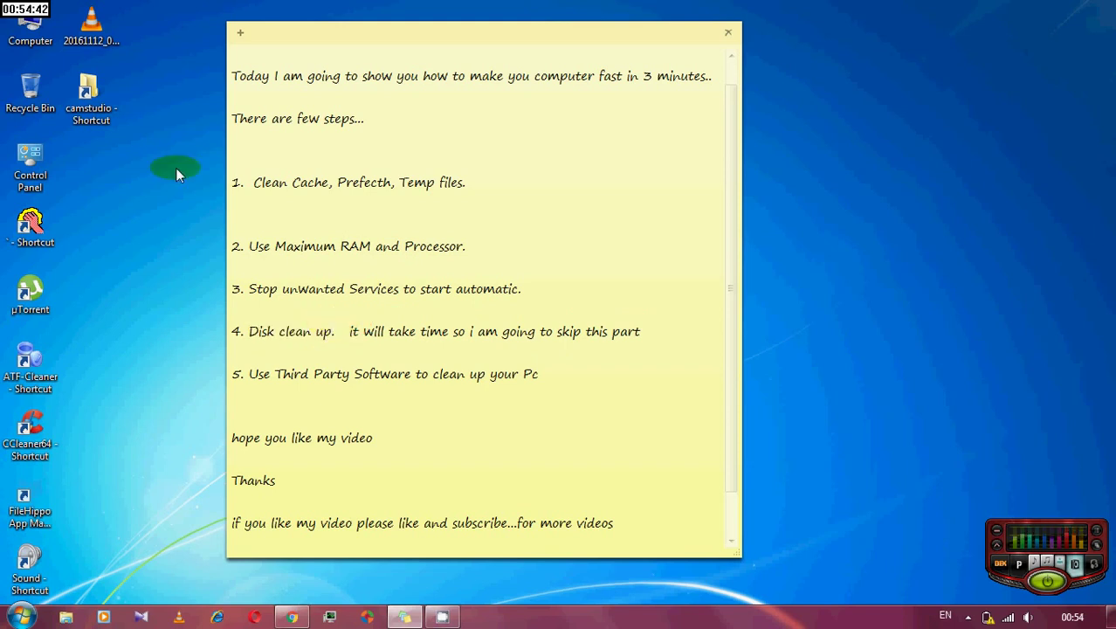
- Start Disk Cleanup for Local Disk (C:) from the drive's properties
double_click(30, 26)
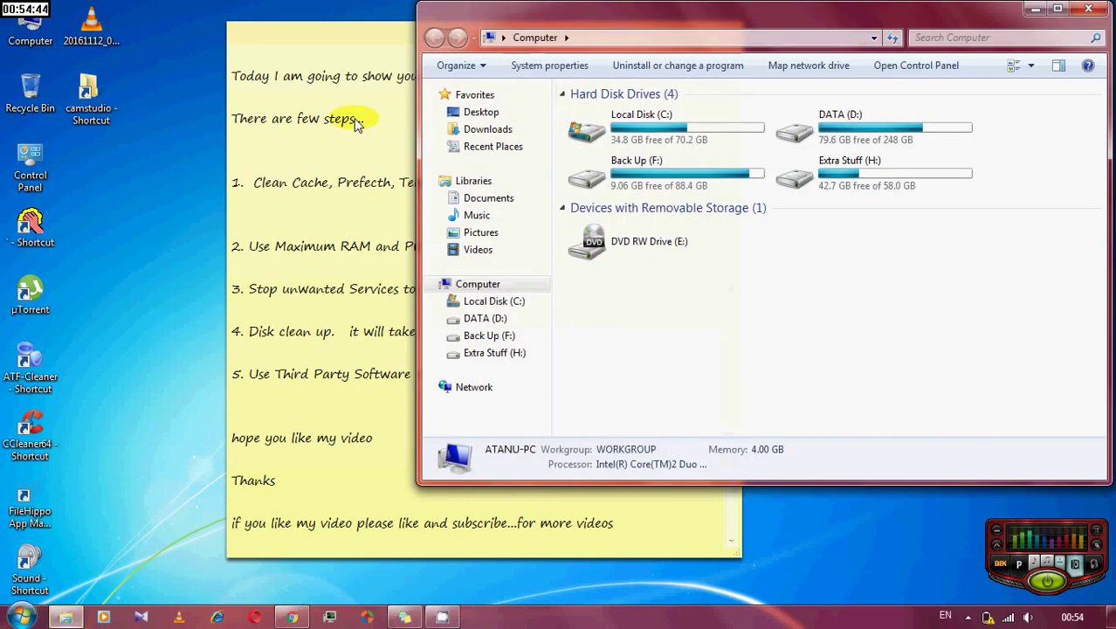
right_click(647, 118)
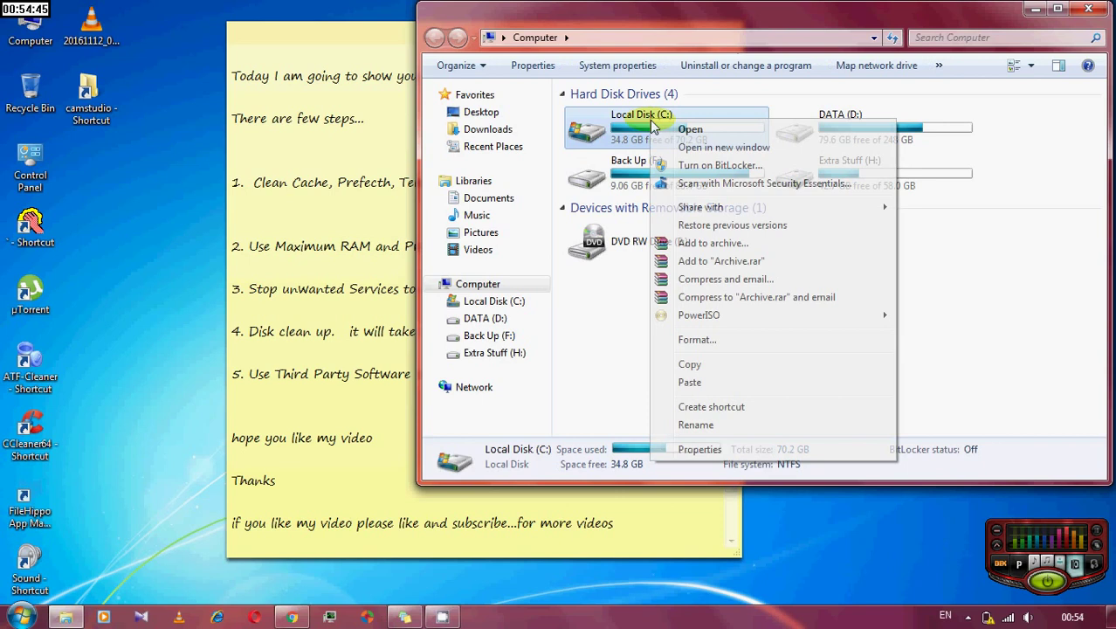
left_click(719, 449)
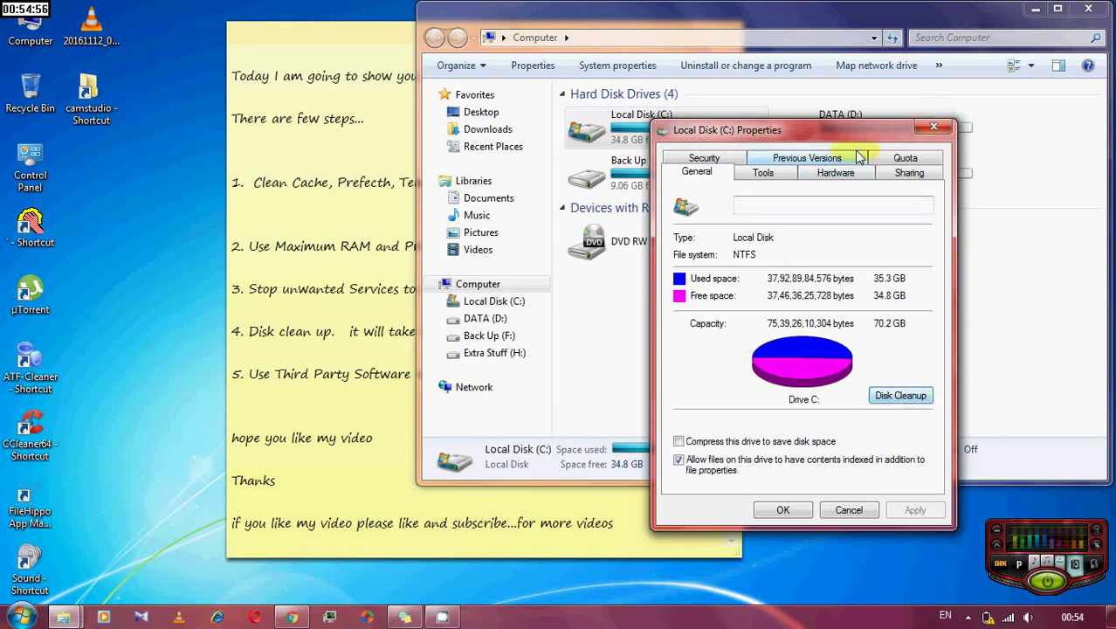
left_click_drag(846, 129, 715, 180)
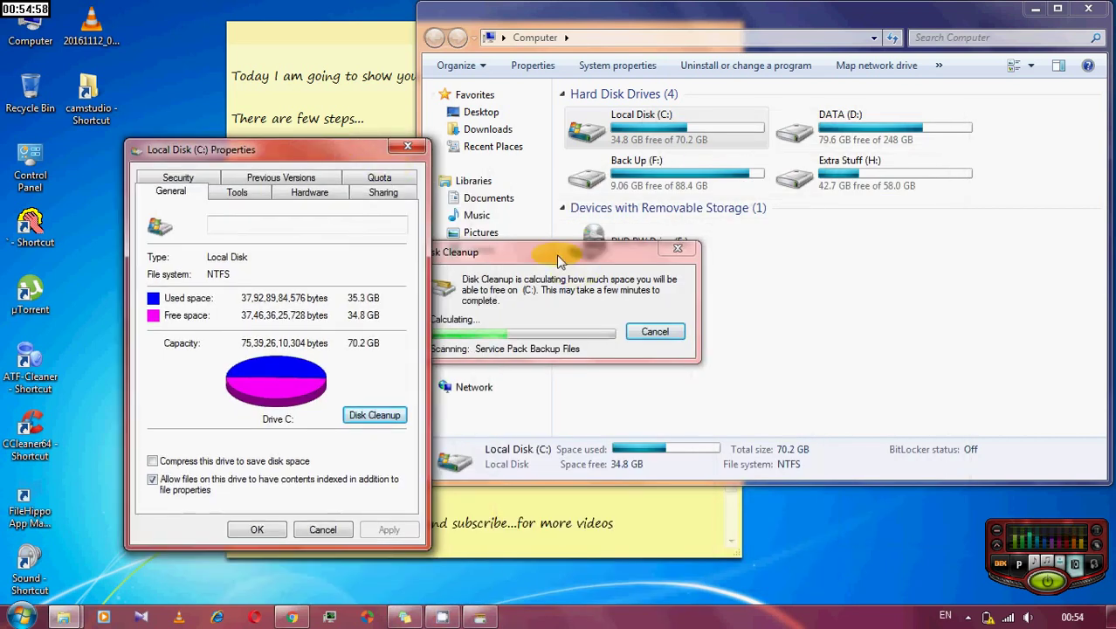
left_click_drag(580, 253, 729, 242)
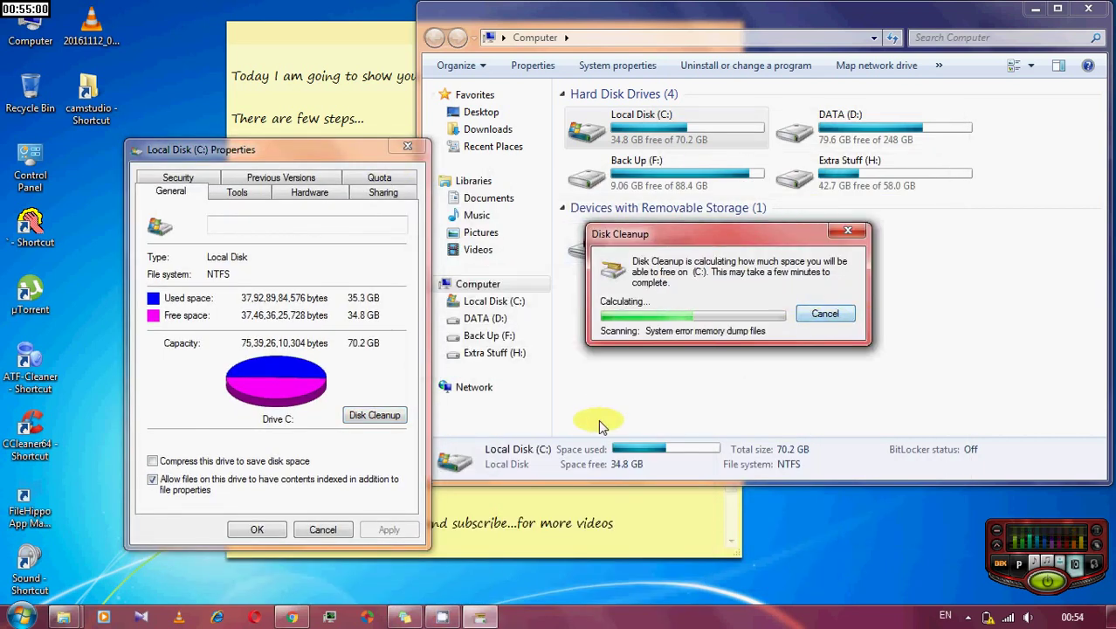
- Cancel the Disk Cleanup scan of drive C and close the drive's properties
left_click(586, 522)
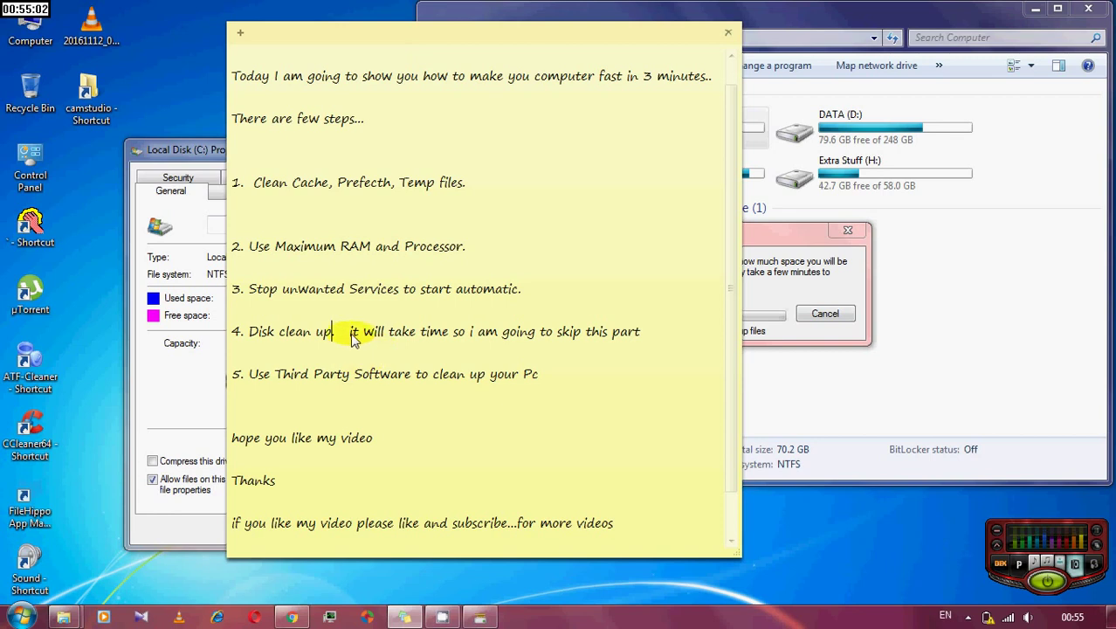
left_click_drag(350, 330, 648, 338)
left_click(825, 313)
left_click(183, 226)
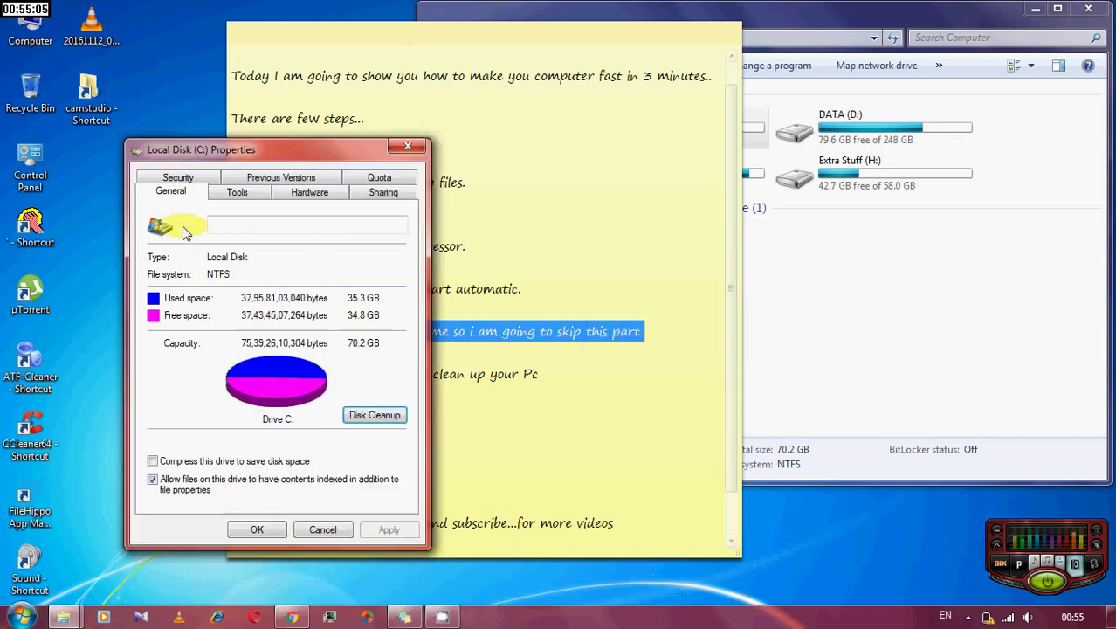
left_click(415, 153)
- Run a standard clean-up with Windows CleanUp! from the desktop, decline logging off, and close the program
left_click_drag(264, 374, 522, 376)
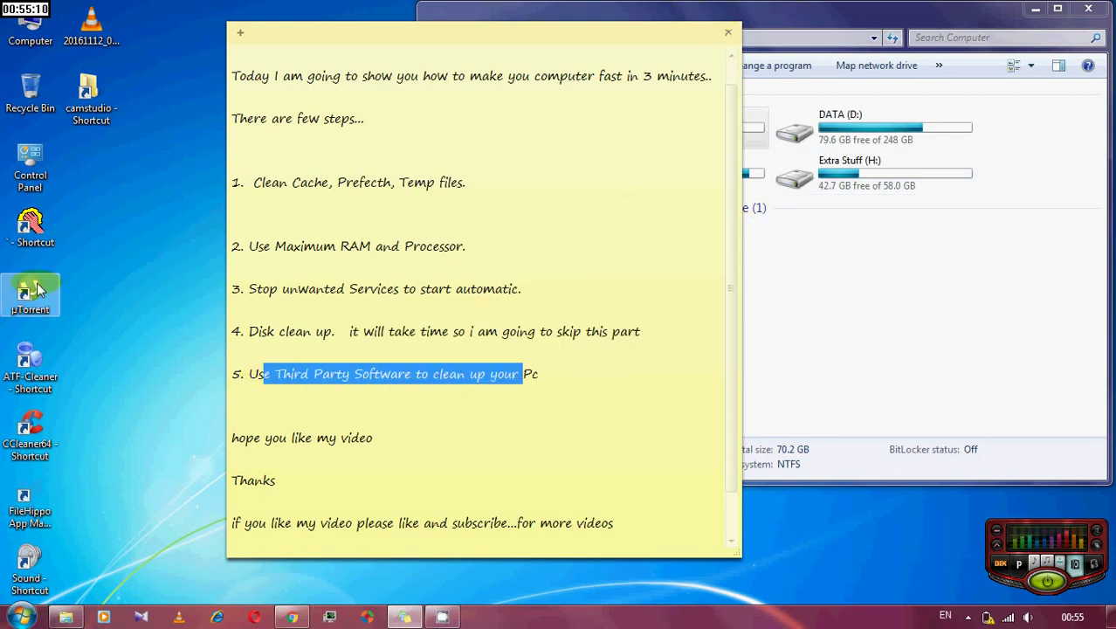
double_click(31, 219)
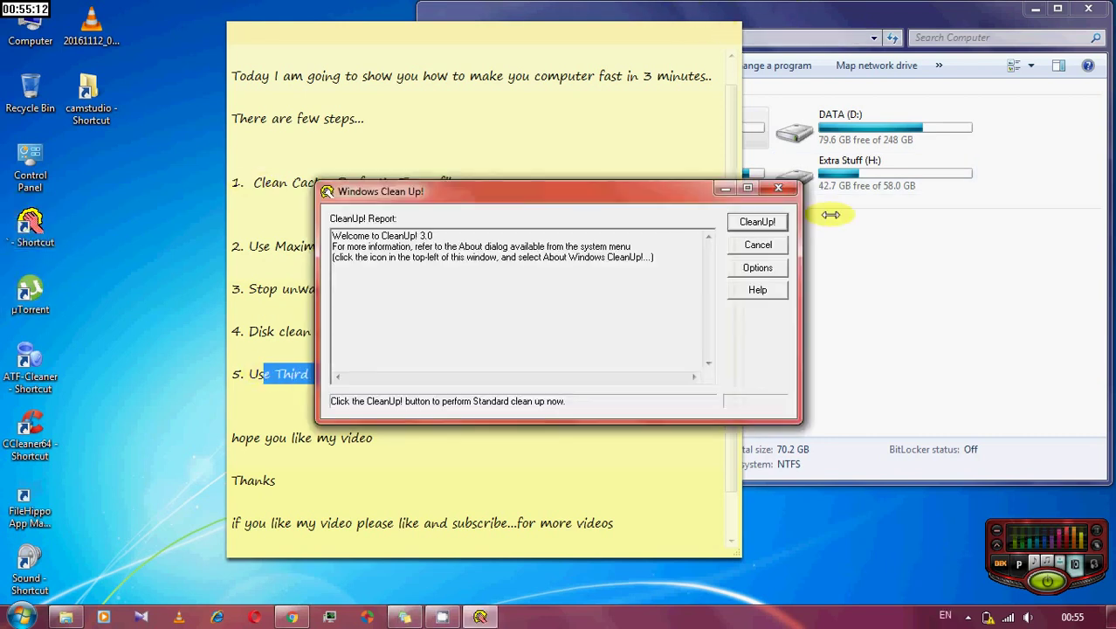
left_click(770, 222)
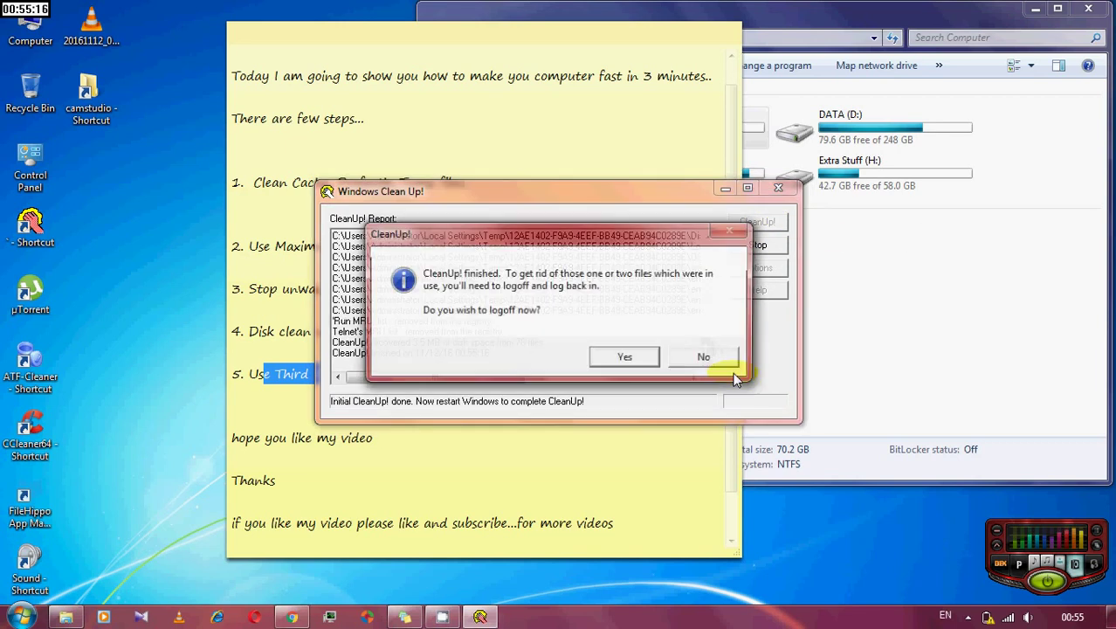
left_click(698, 358)
left_click(765, 245)
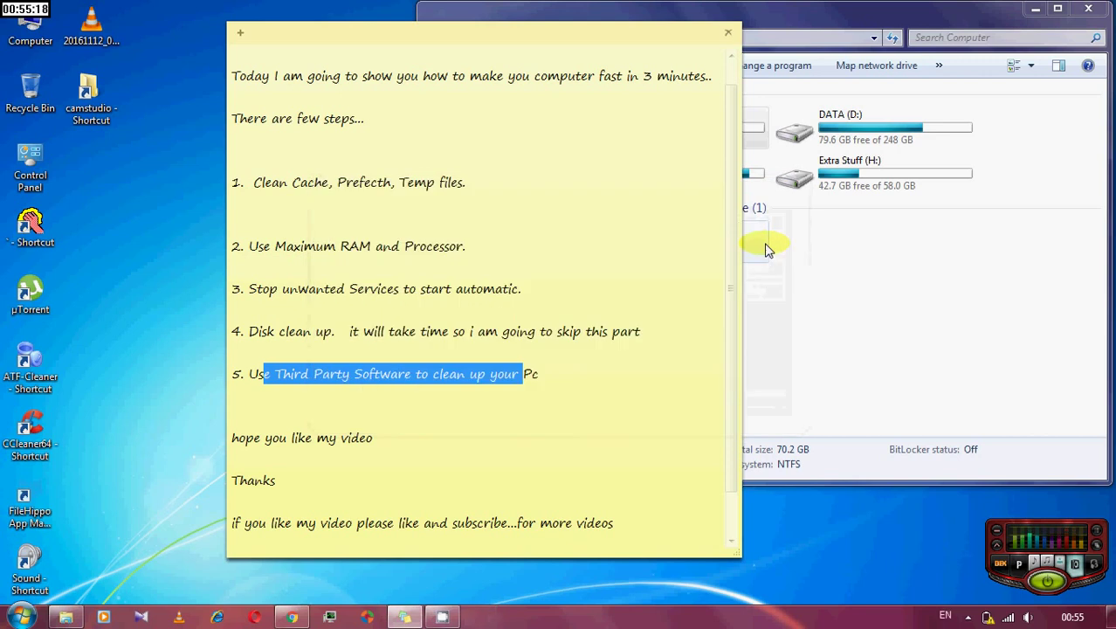
- Open ATF Cleaner, select all file categories, empty them, and exit the program
double_click(27, 367)
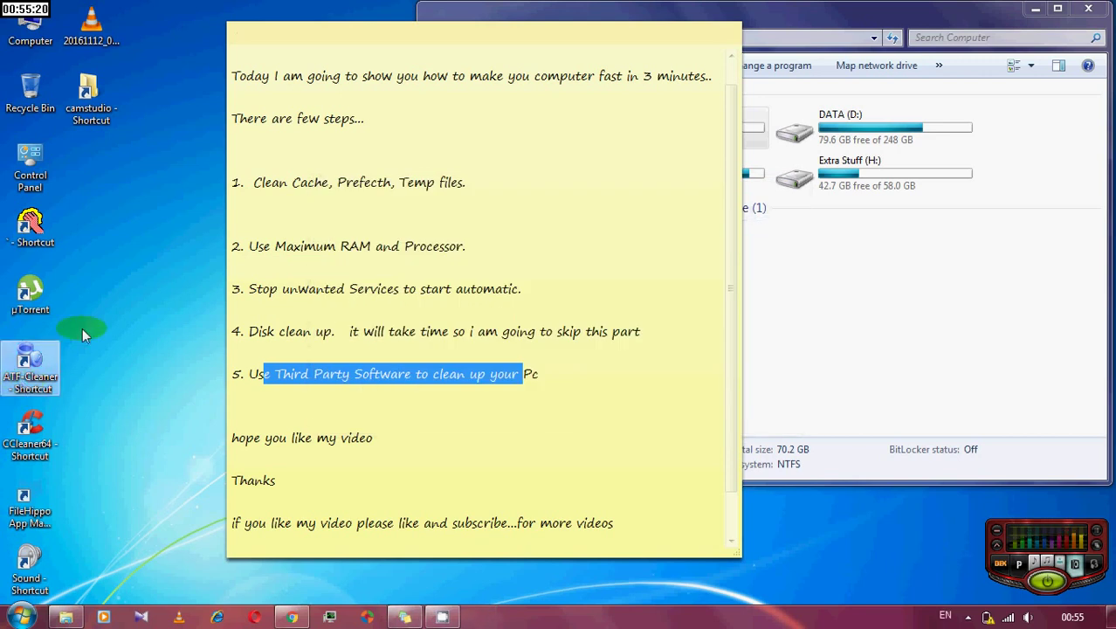
left_click(513, 357)
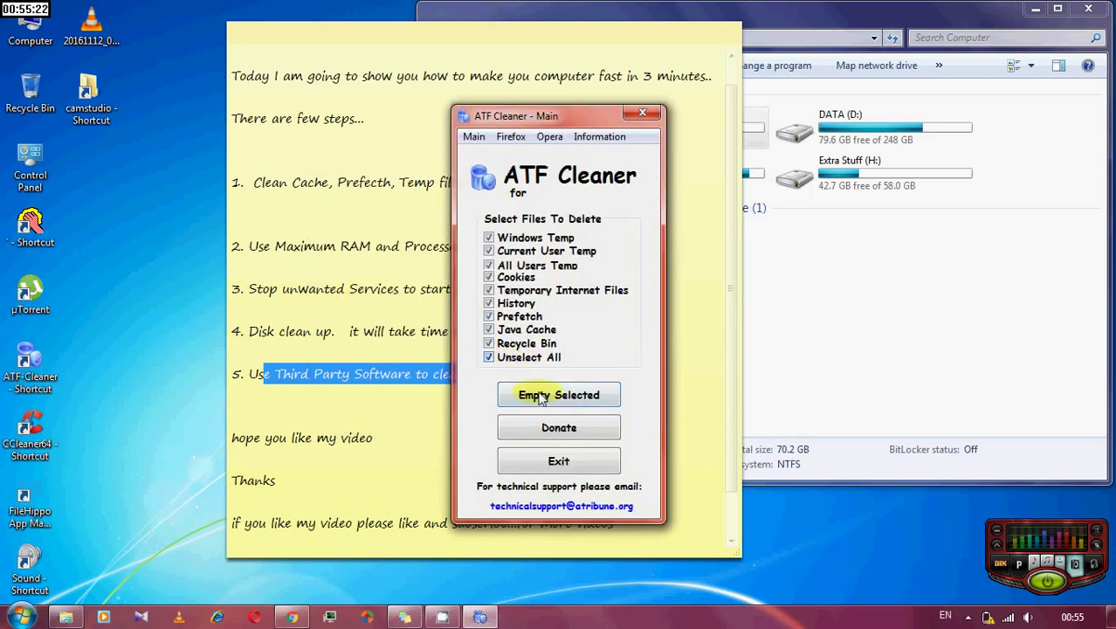
left_click(533, 394)
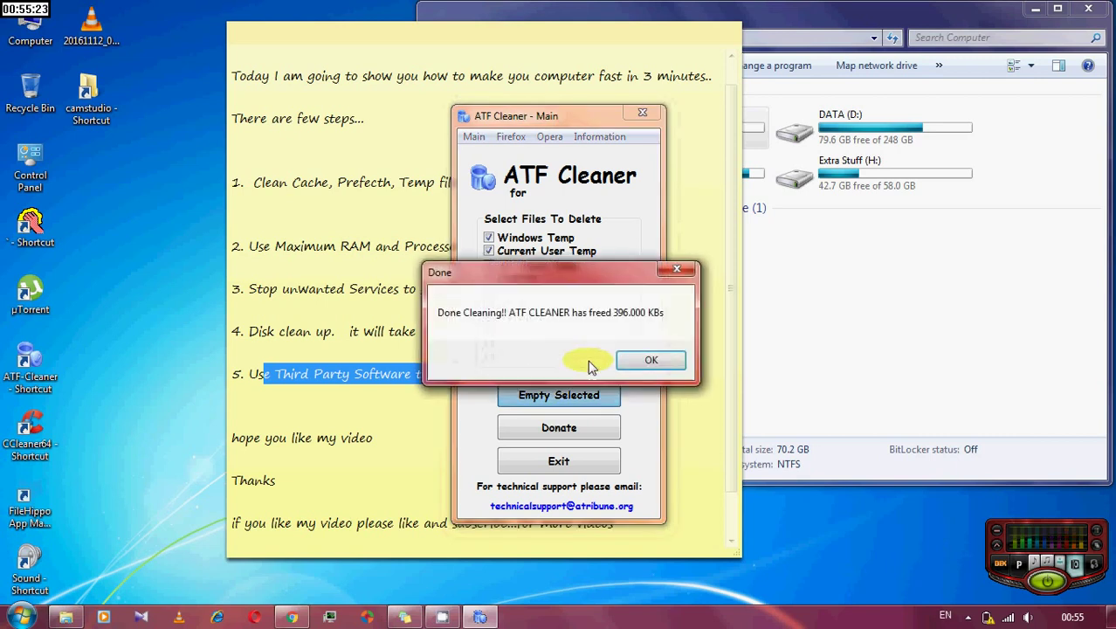
left_click(651, 360)
left_click(559, 460)
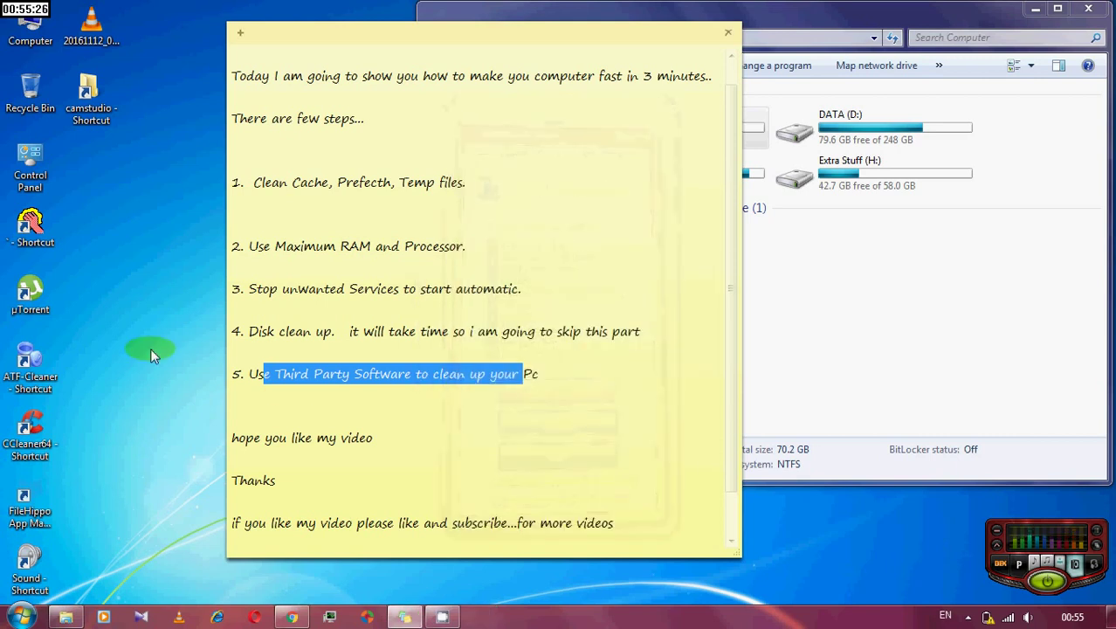
- Open CCleaner and run its cleaner with the preselected items, confirming the permanent deletion
left_click(31, 430)
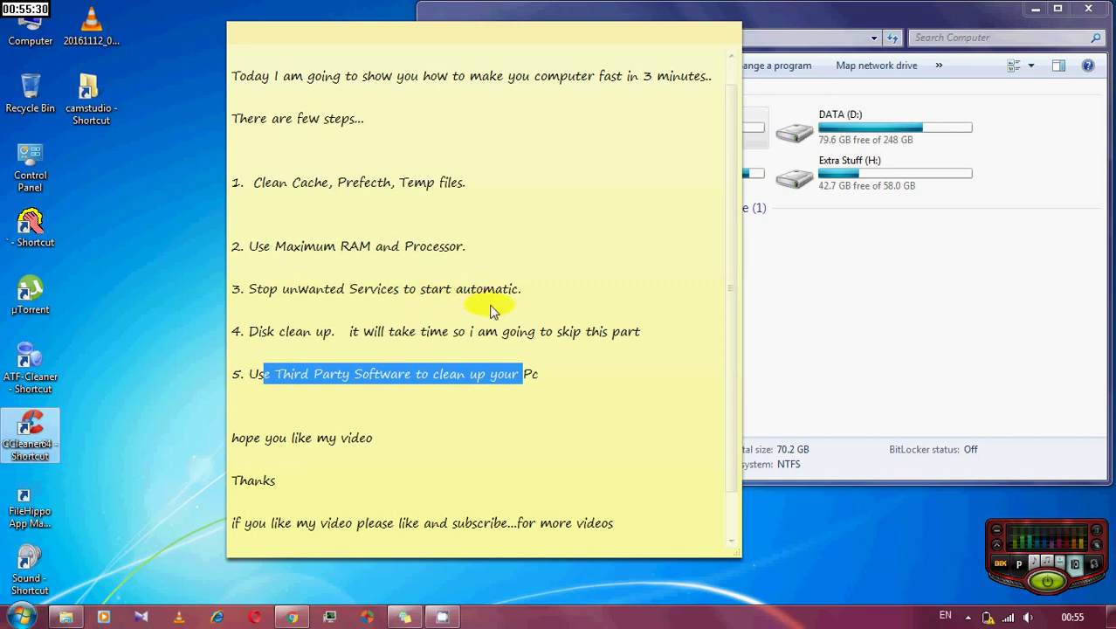
double_click(31, 428)
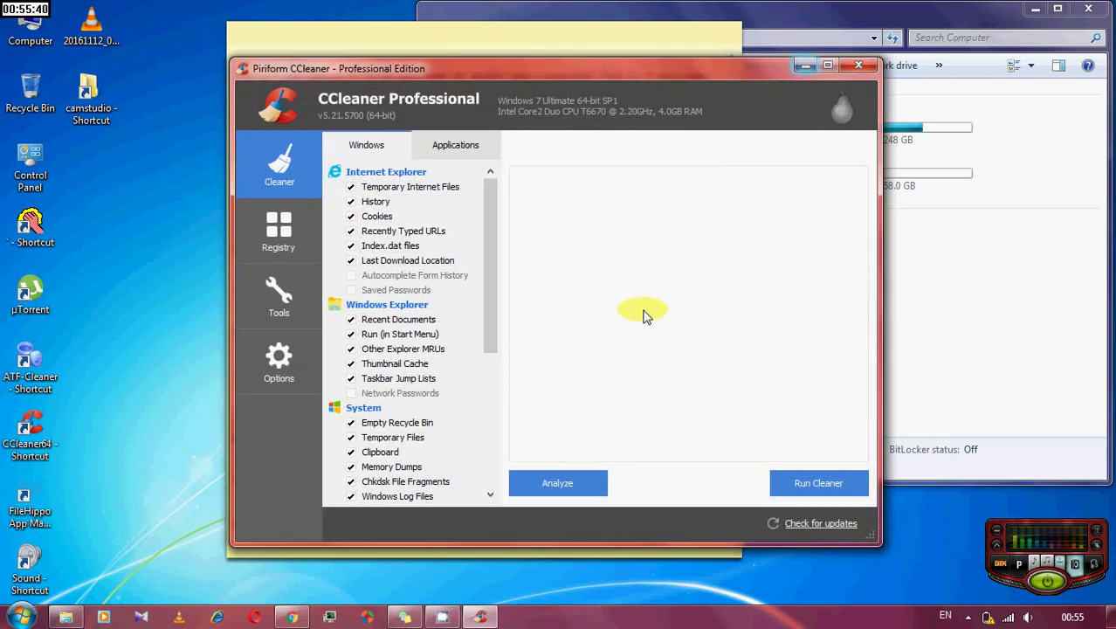
left_click(789, 491)
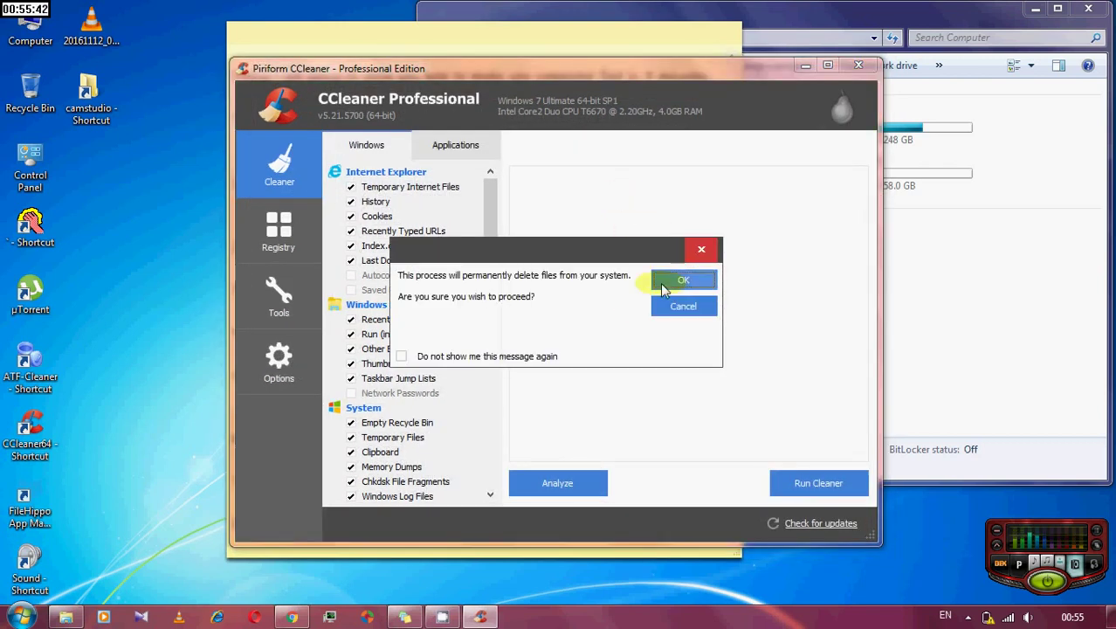
left_click(674, 283)
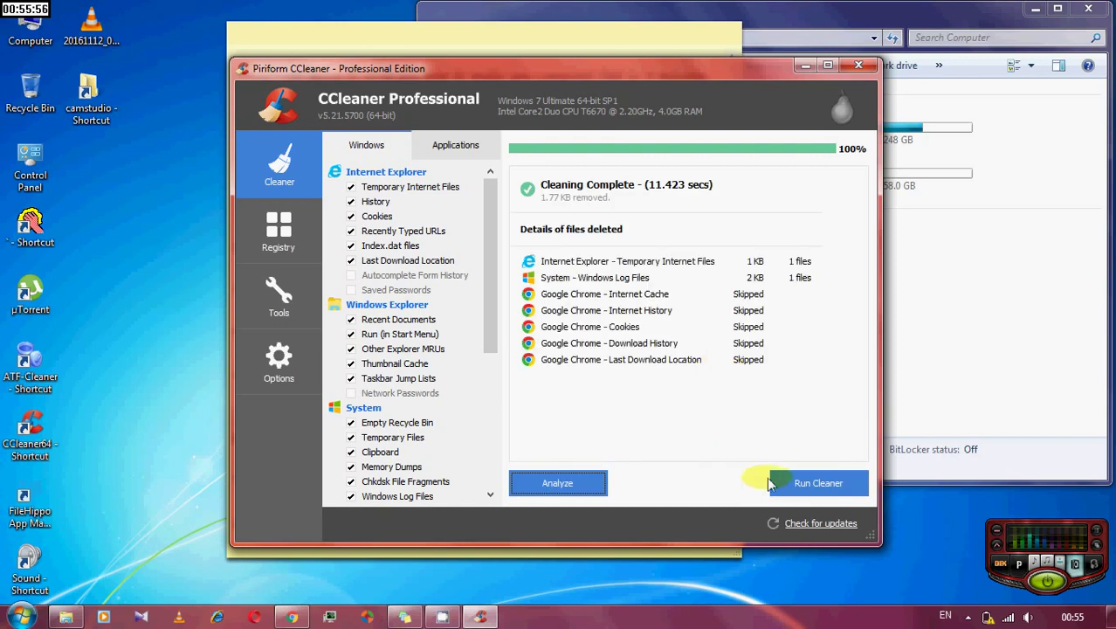
- Scan the registry for issues, fix all selected ones without a backup, and close CCleaner and the Computer window
left_click(301, 240)
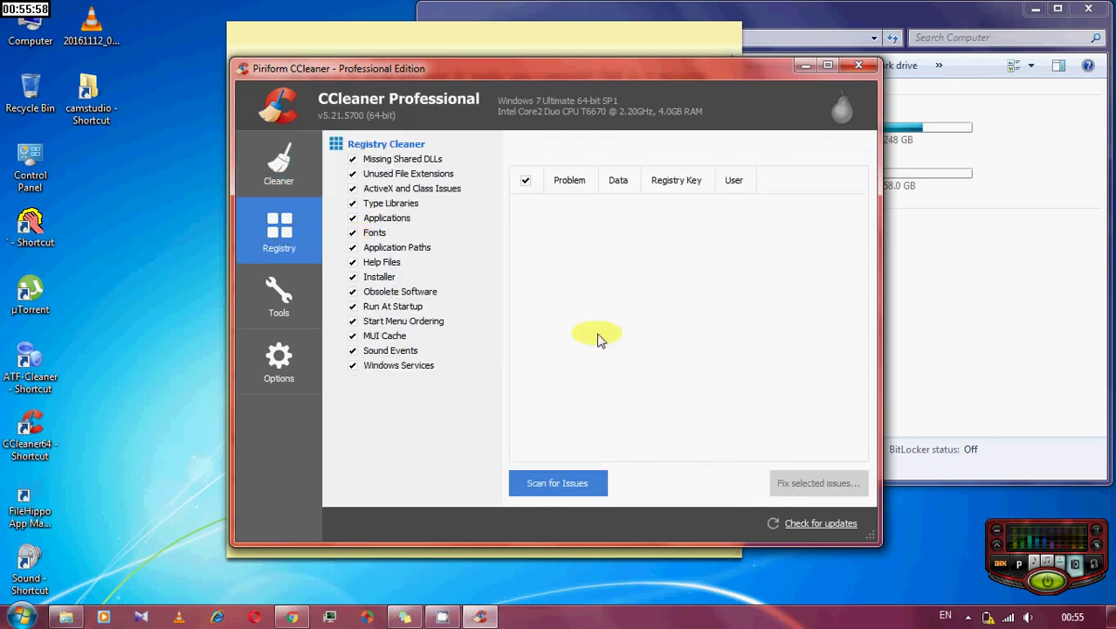
left_click(548, 483)
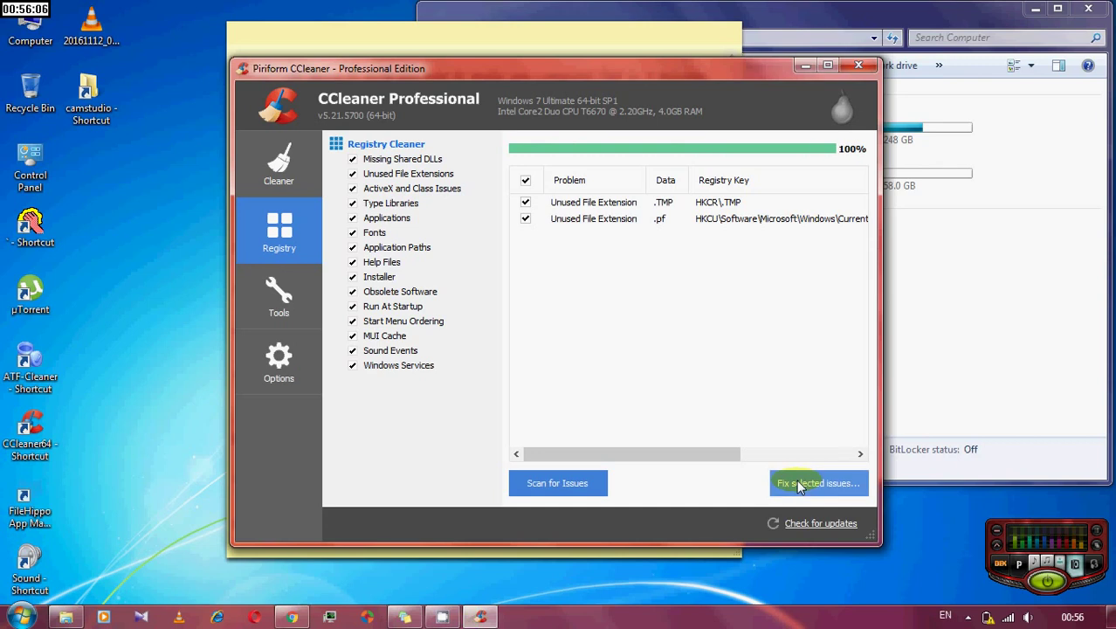
left_click(800, 486)
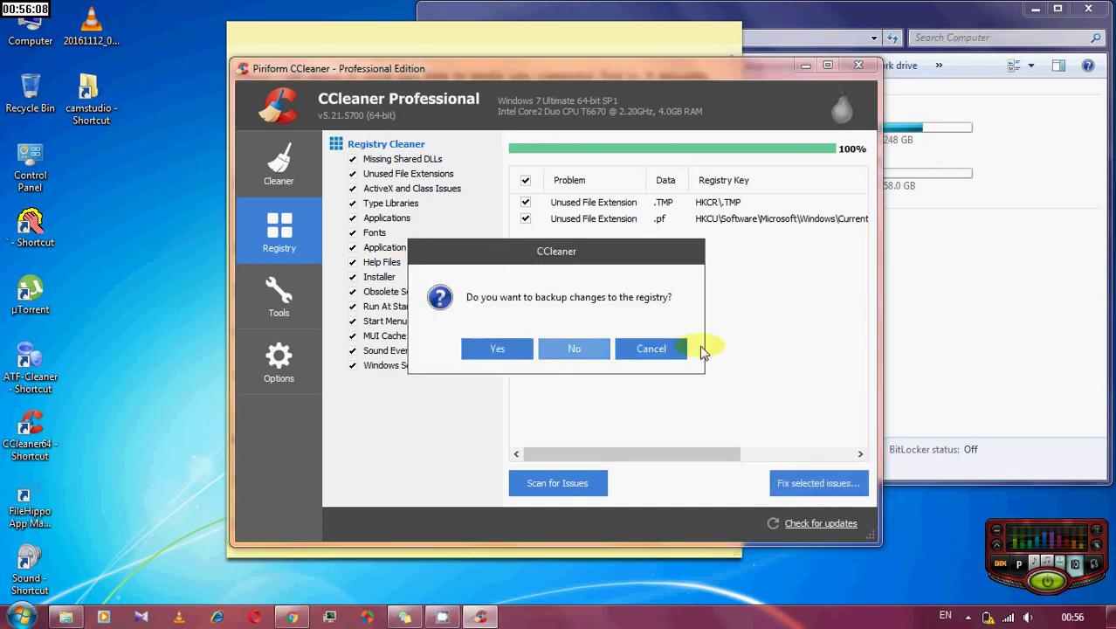
left_click(668, 349)
left_click(598, 383)
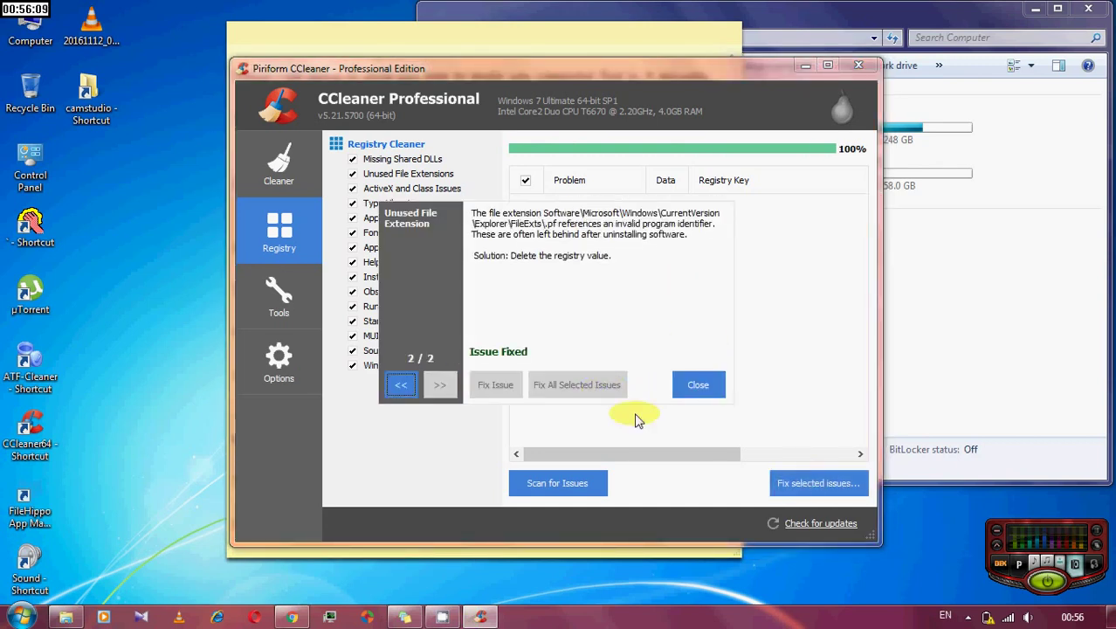
left_click(698, 387)
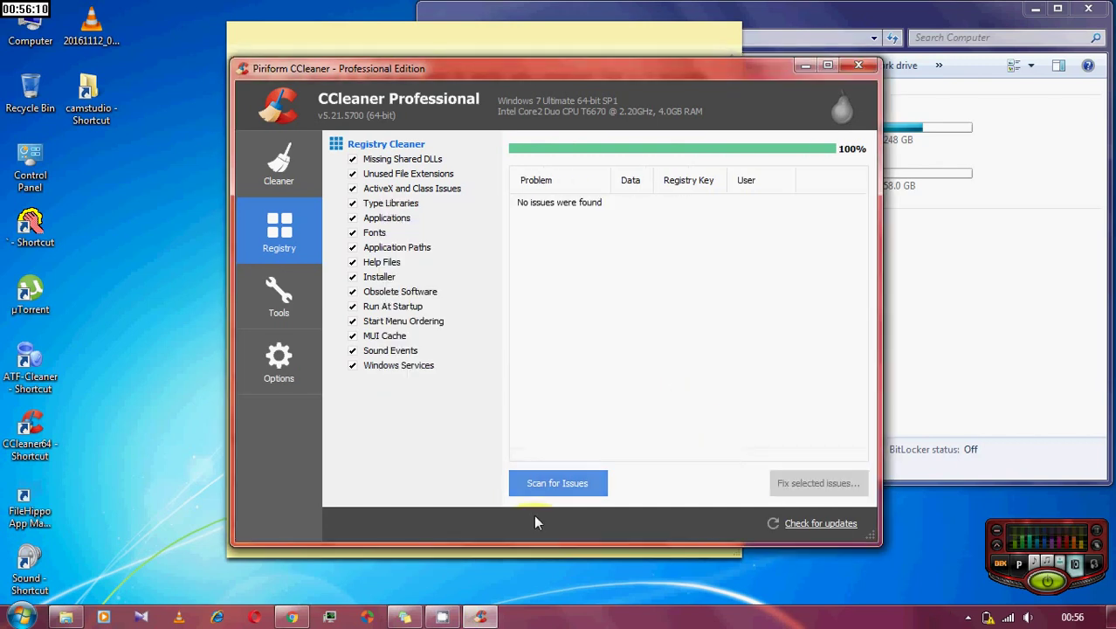
left_click(868, 68)
left_click(1096, 9)
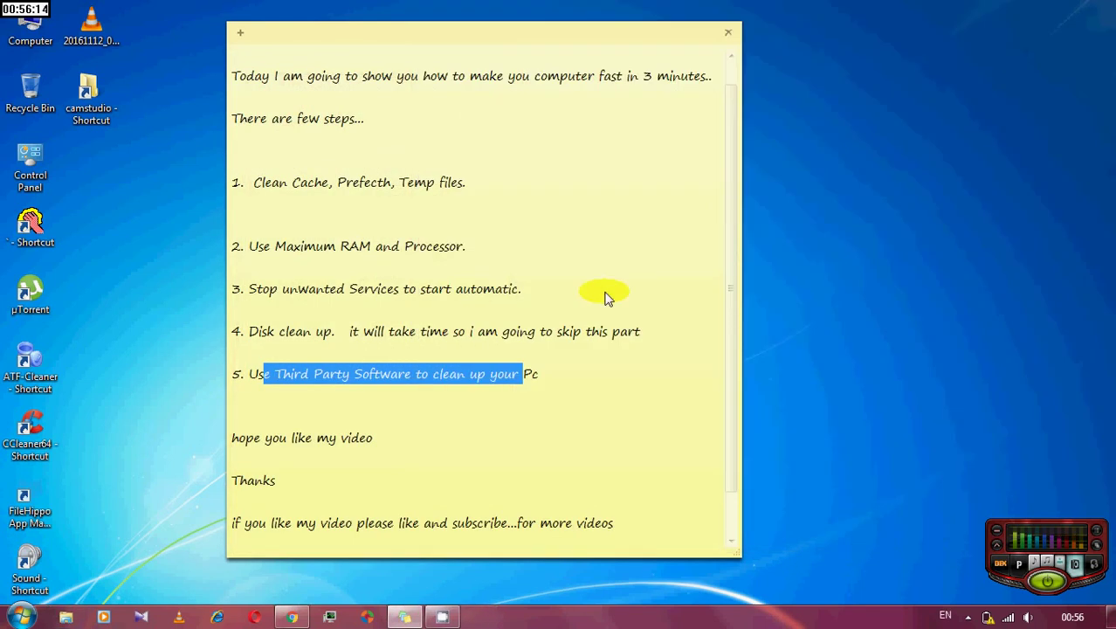
left_click(560, 437)
triple_click(283, 440)
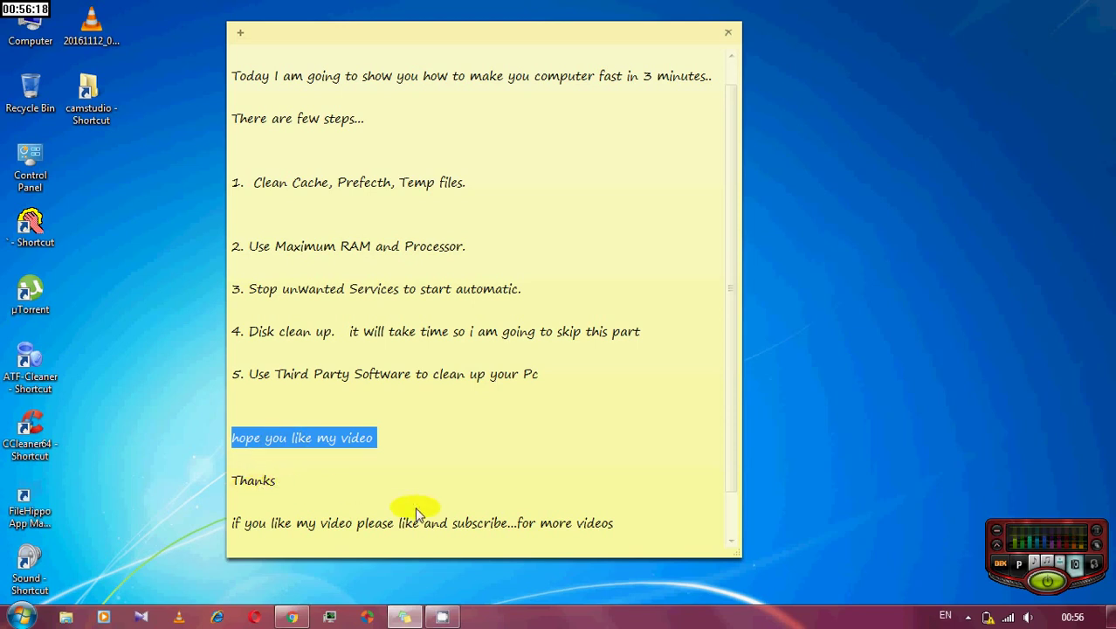
double_click(456, 528)
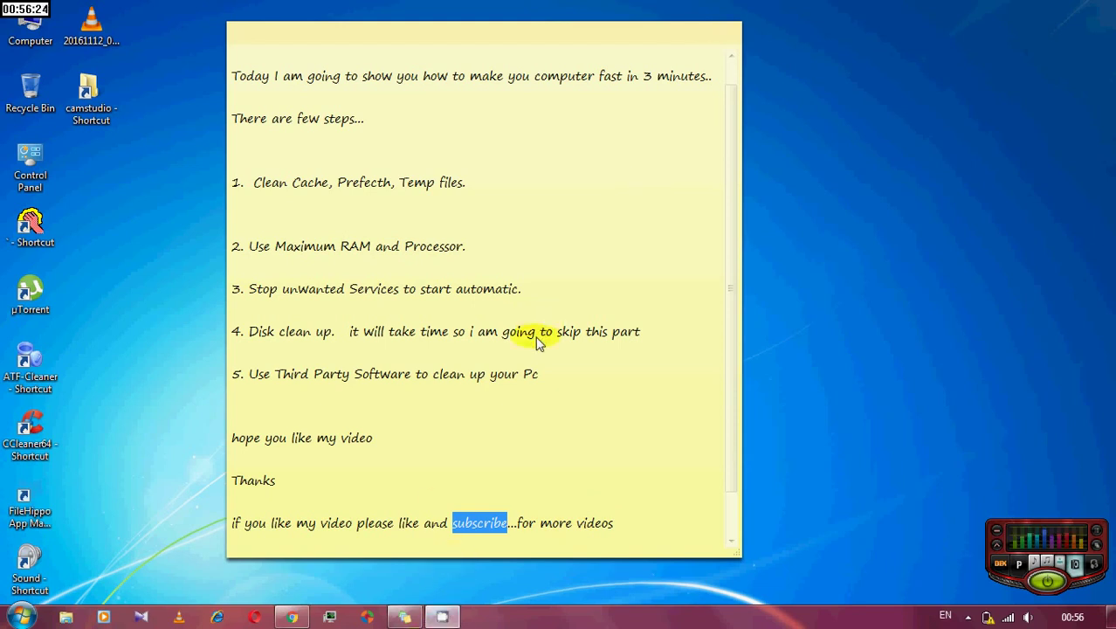
left_click(439, 614)
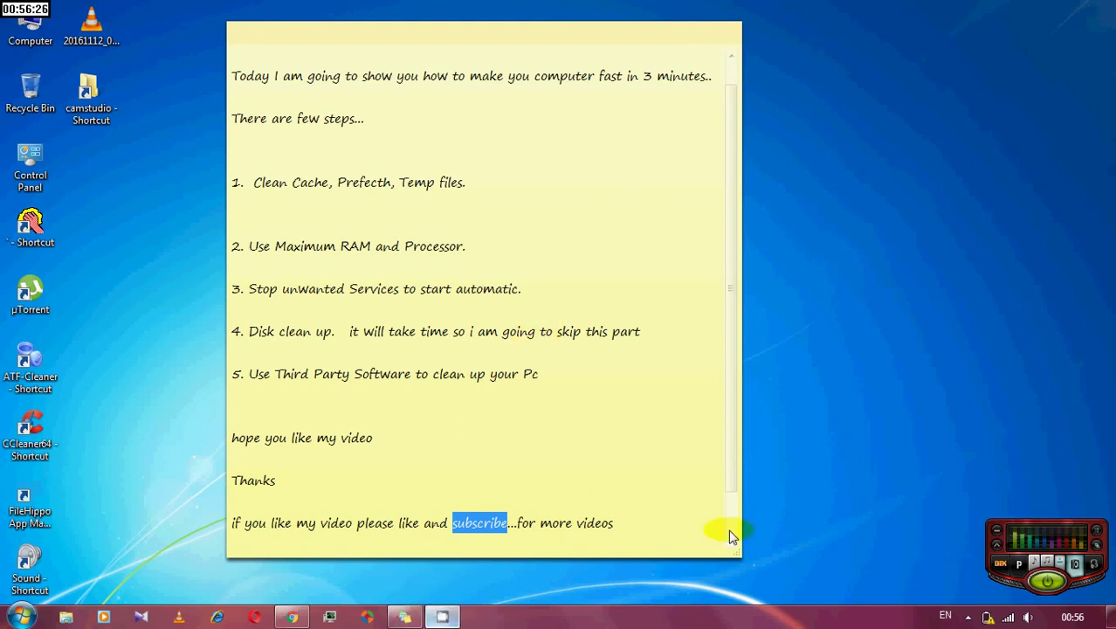
left_click(968, 617)
left_click(993, 537)
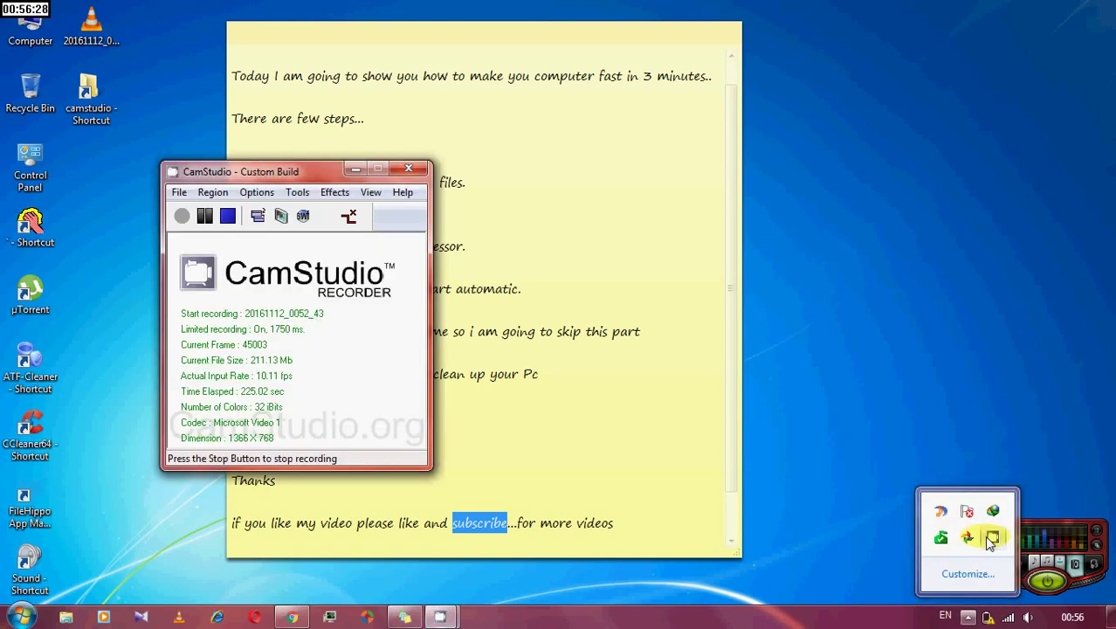